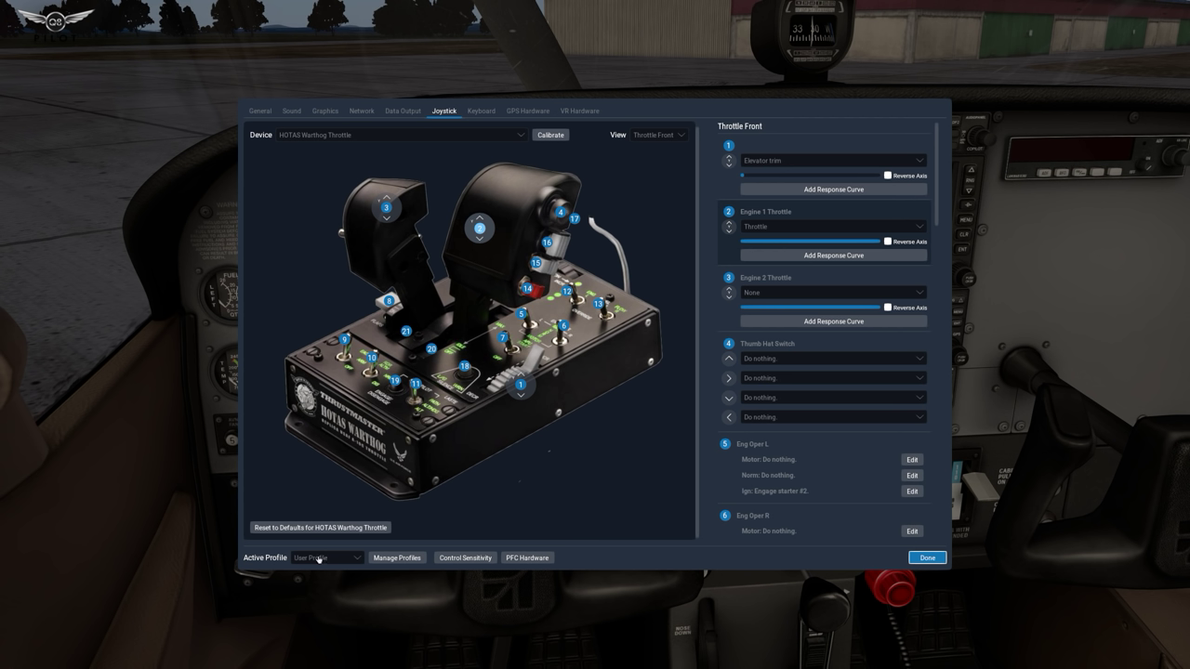
Add a new controls profile, rename it C172, and confirm it as the active profile.
{"action": "left_click", "coordinate": [397, 558]}
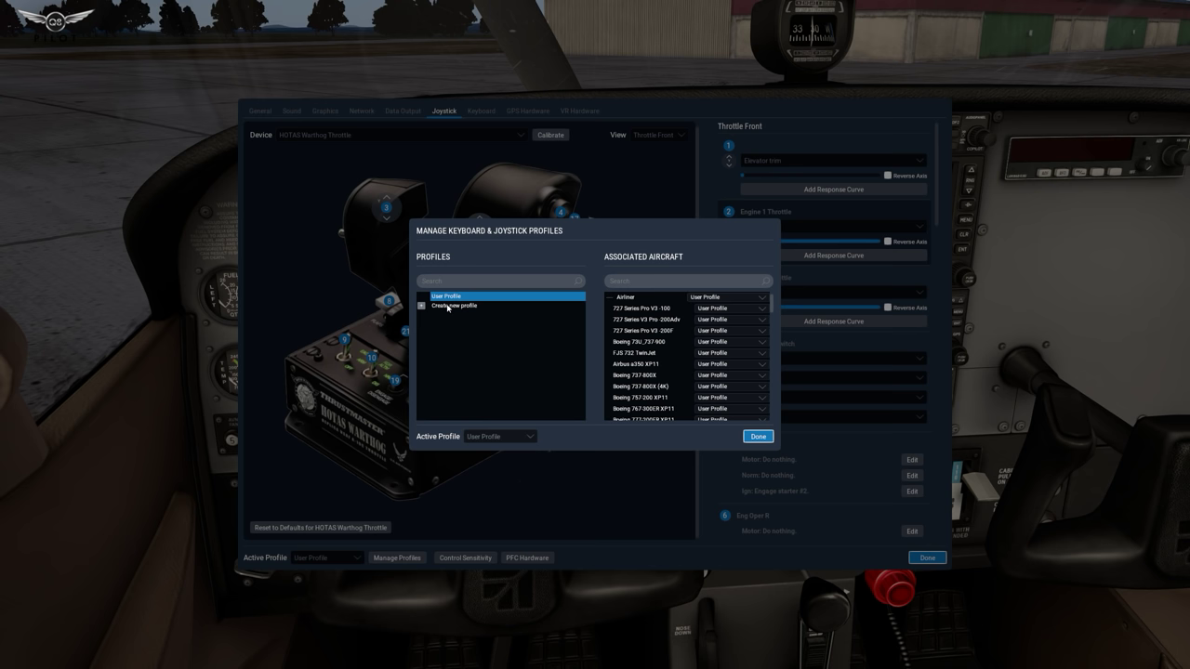
{"action": "left_click", "coordinate": [447, 308]}
{"action": "double_click", "coordinate": [441, 308]}
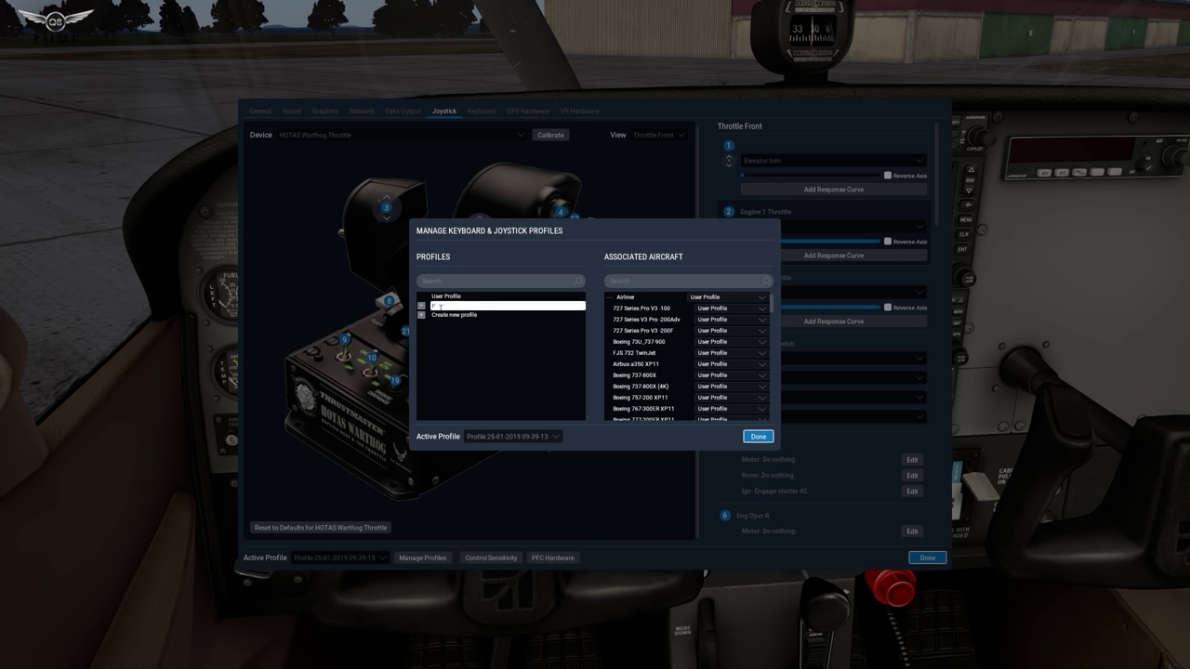
{"action": "type", "text": "P"}
{"action": "key", "text": "BackSpace"}
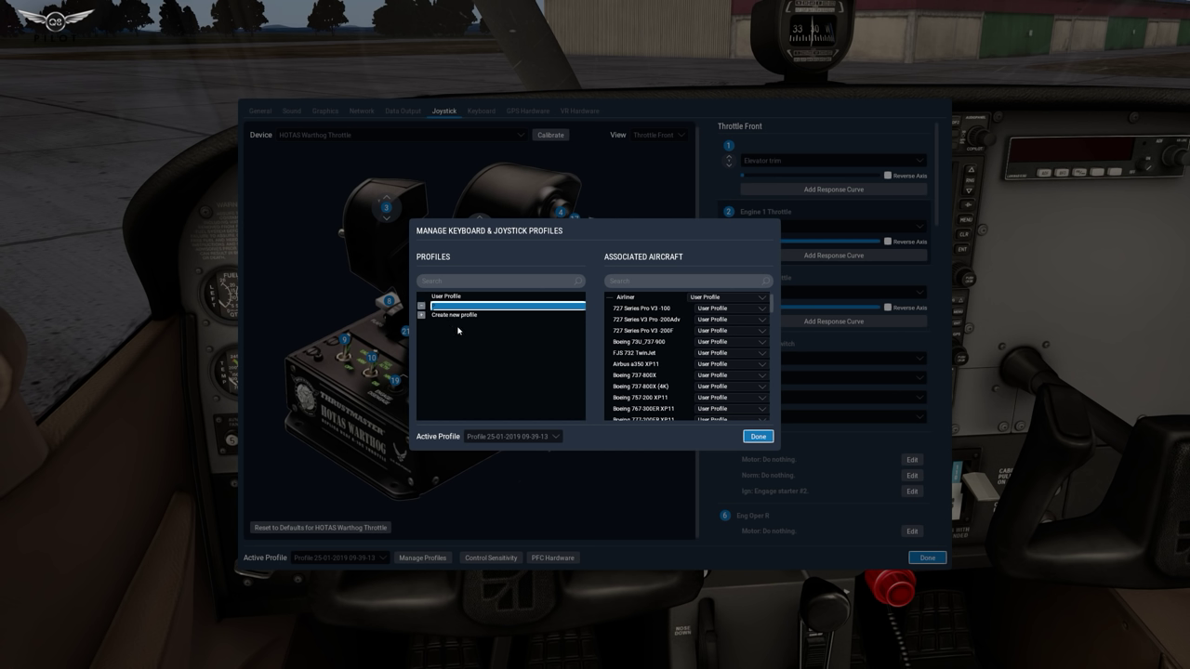
{"action": "type", "text": "C"}
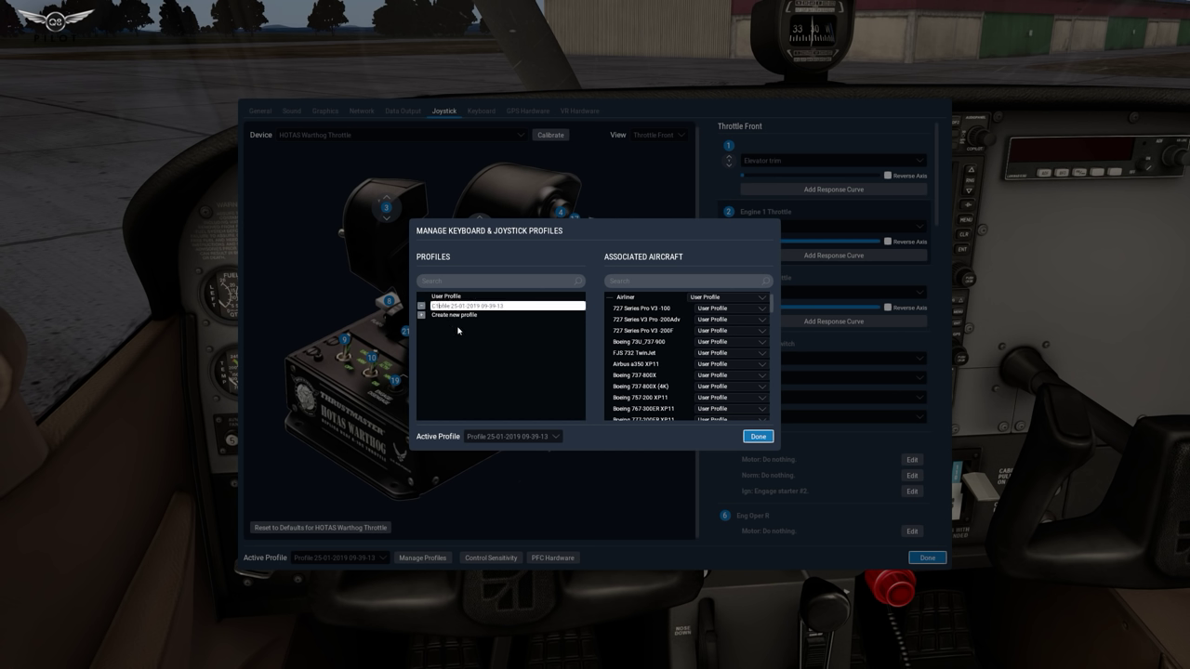
{"action": "type", "text": "172"}
{"action": "key", "text": "shift+End"}
{"action": "key", "text": "Delete"}
{"action": "left_click", "coordinate": [743, 436]}
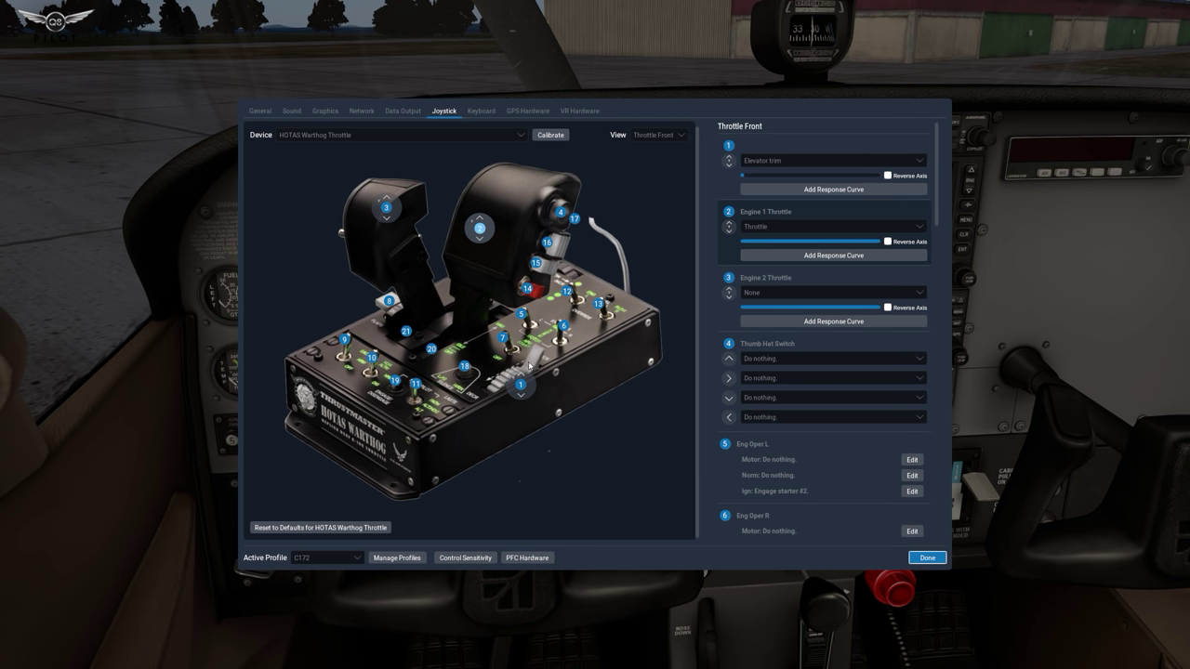
Change throttle axis 1 from Elevator trim to Mixture, then show the HOTAS Warthog Joystick's assignments.
{"action": "left_click", "coordinate": [794, 162]}
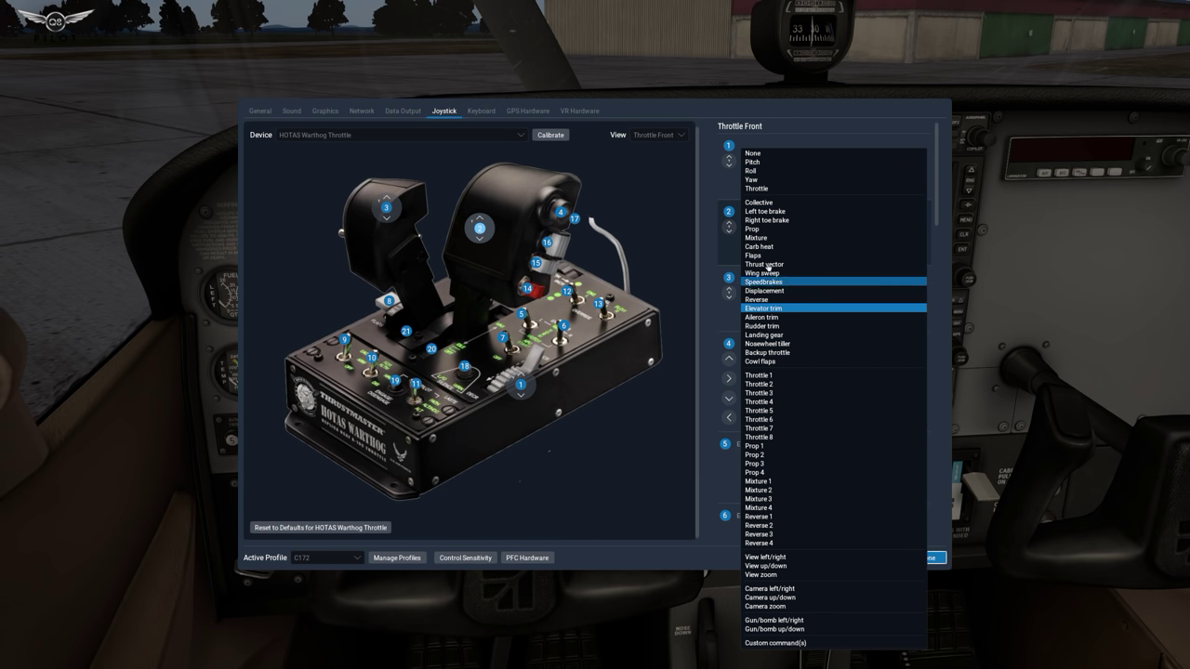
{"action": "left_click", "coordinate": [771, 238]}
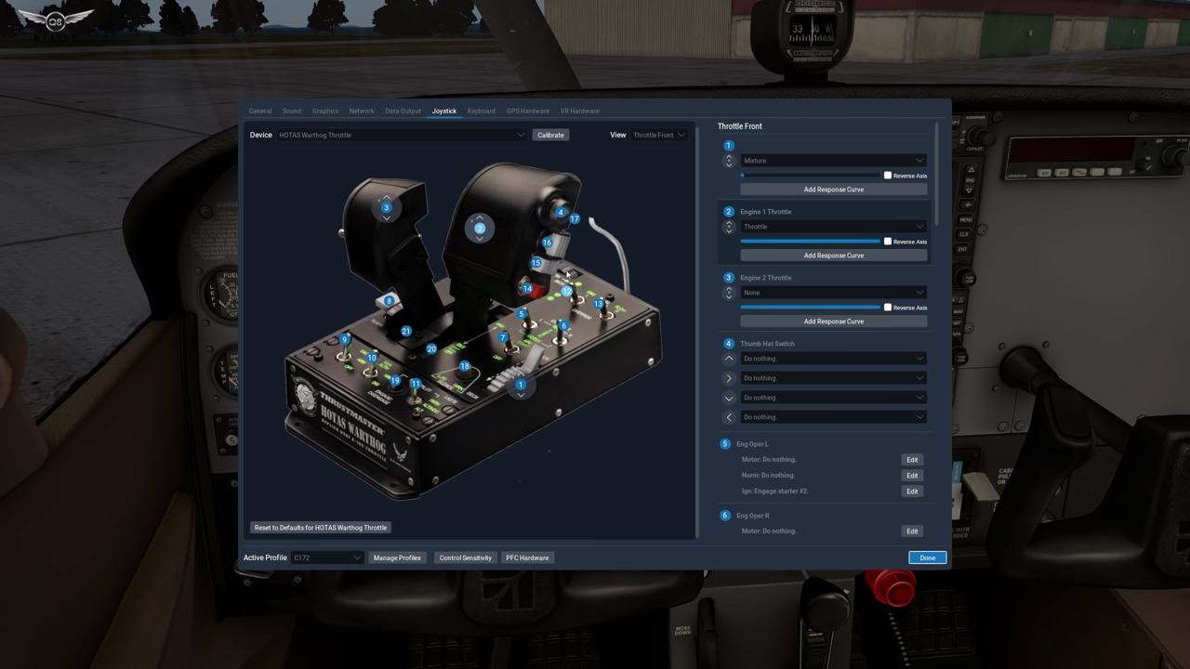
{"action": "left_click", "coordinate": [352, 136]}
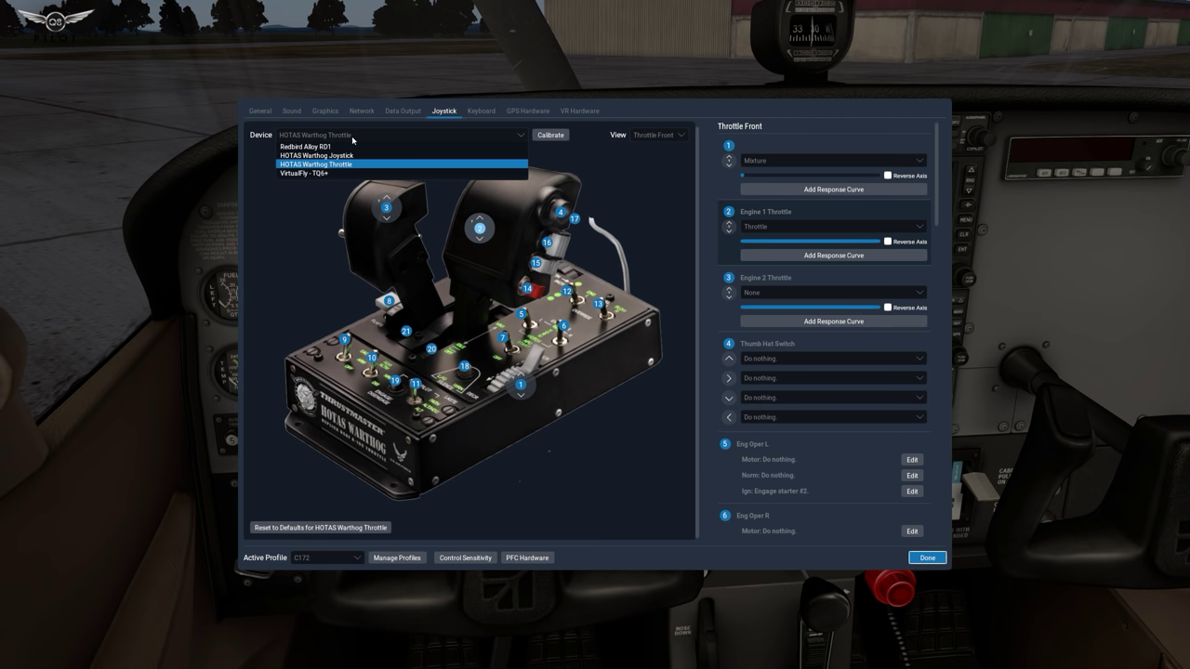
{"action": "left_click", "coordinate": [344, 156]}
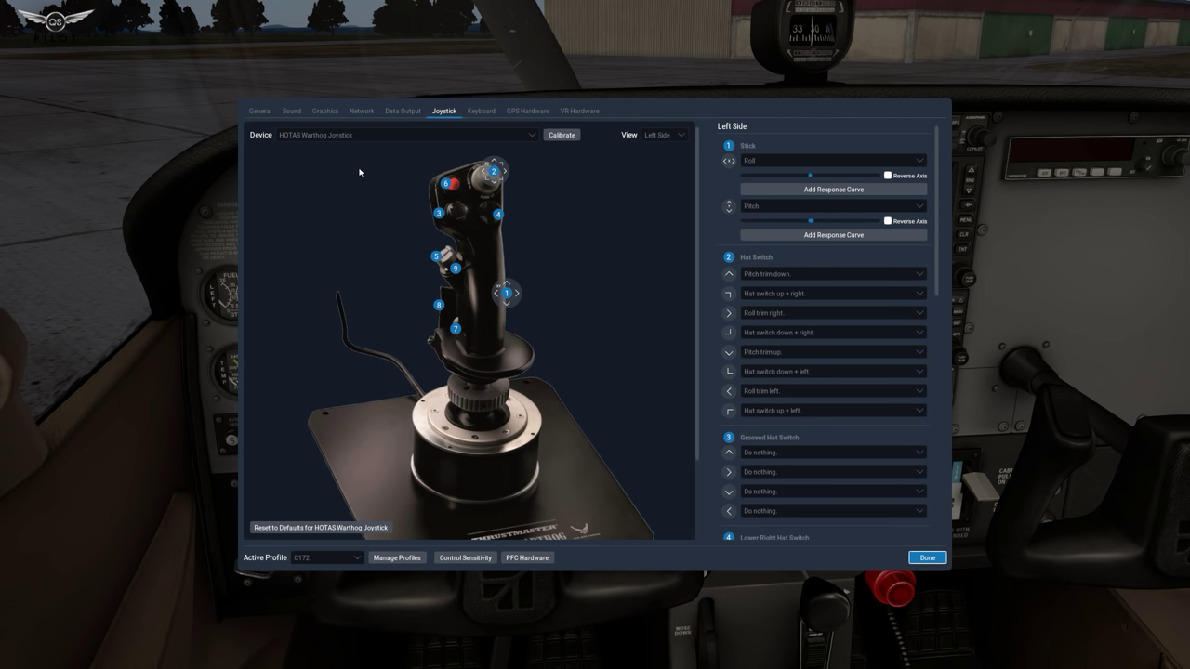
Assign the Grooved Hat Switch up position to the custom command Pitch trim up.
{"action": "left_click", "coordinate": [767, 454]}
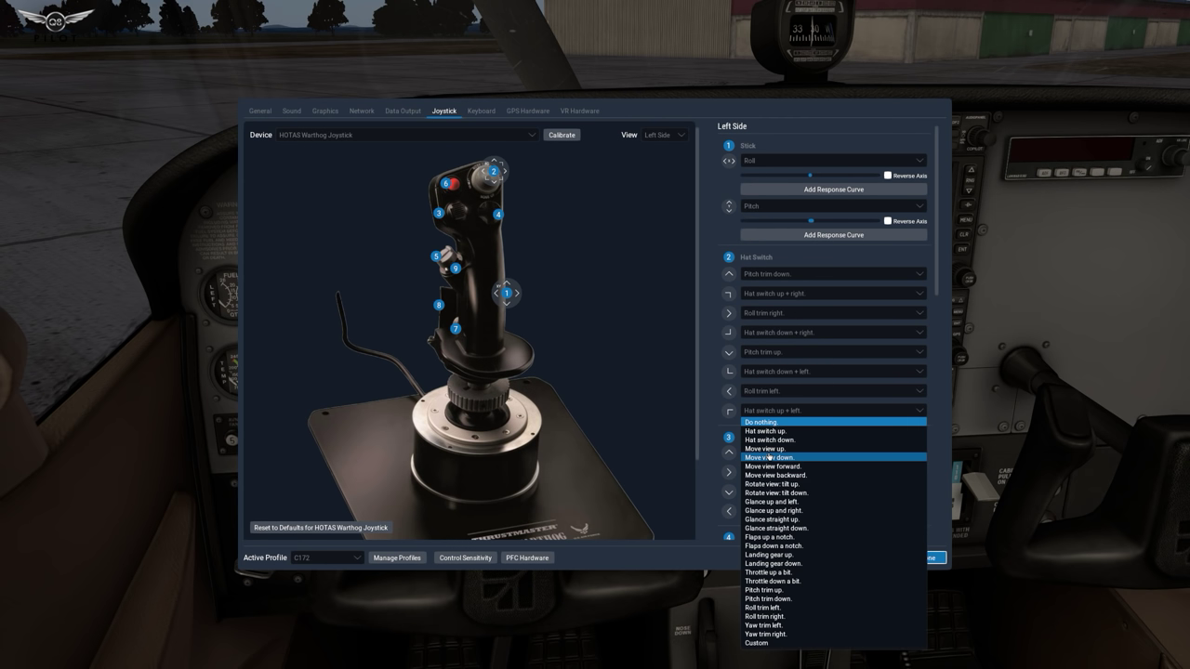
{"action": "left_click", "coordinate": [769, 643]}
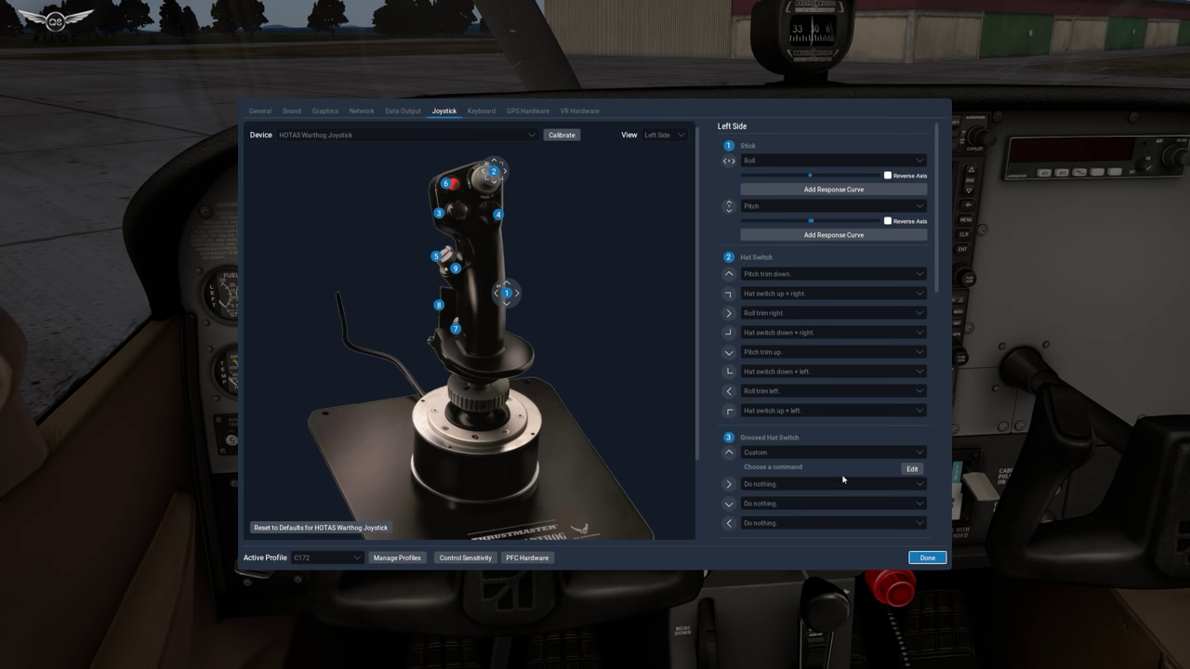
{"action": "left_click", "coordinate": [912, 468]}
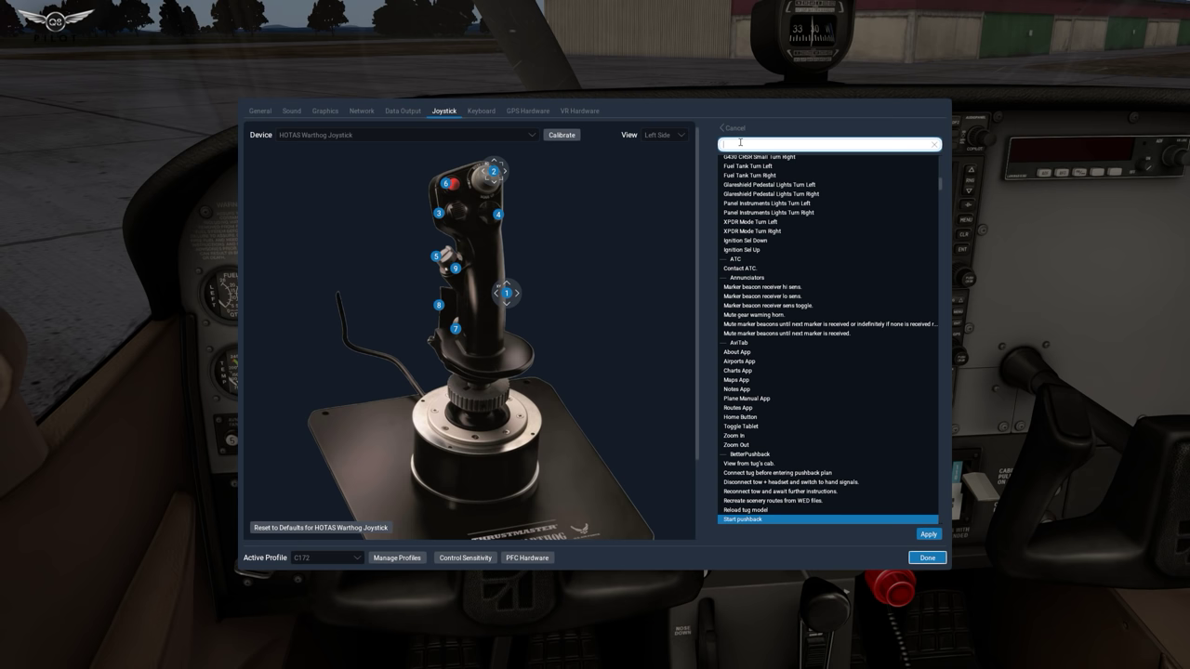
{"action": "type", "text": "pi"}
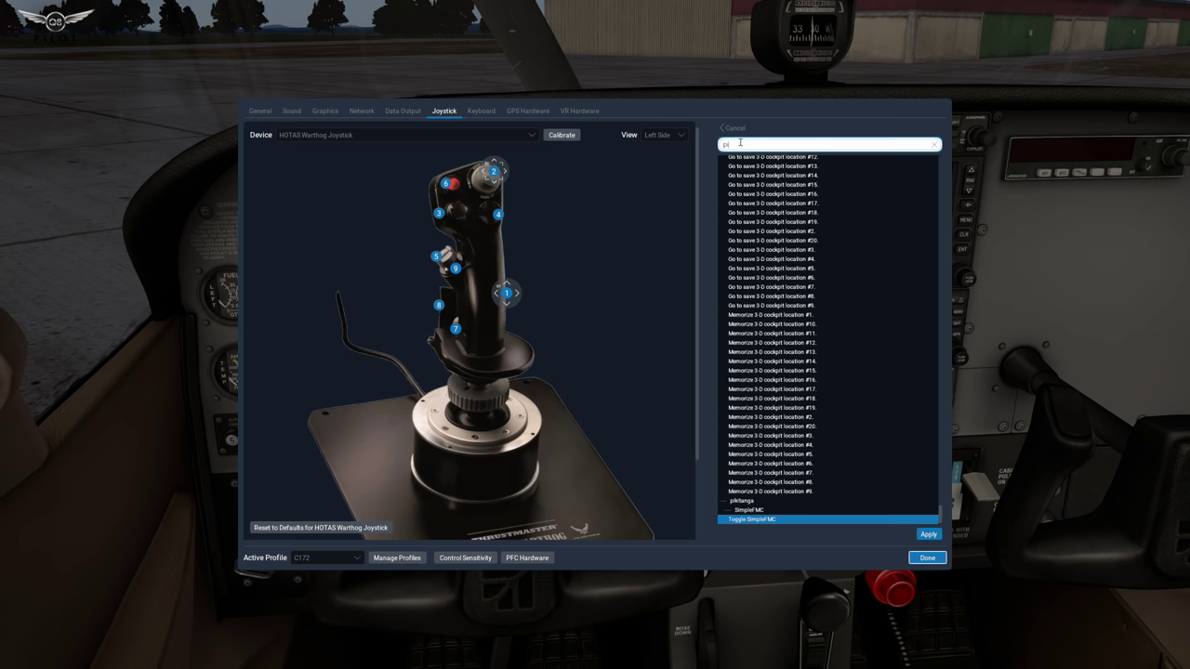
{"action": "type", "text": "tch"}
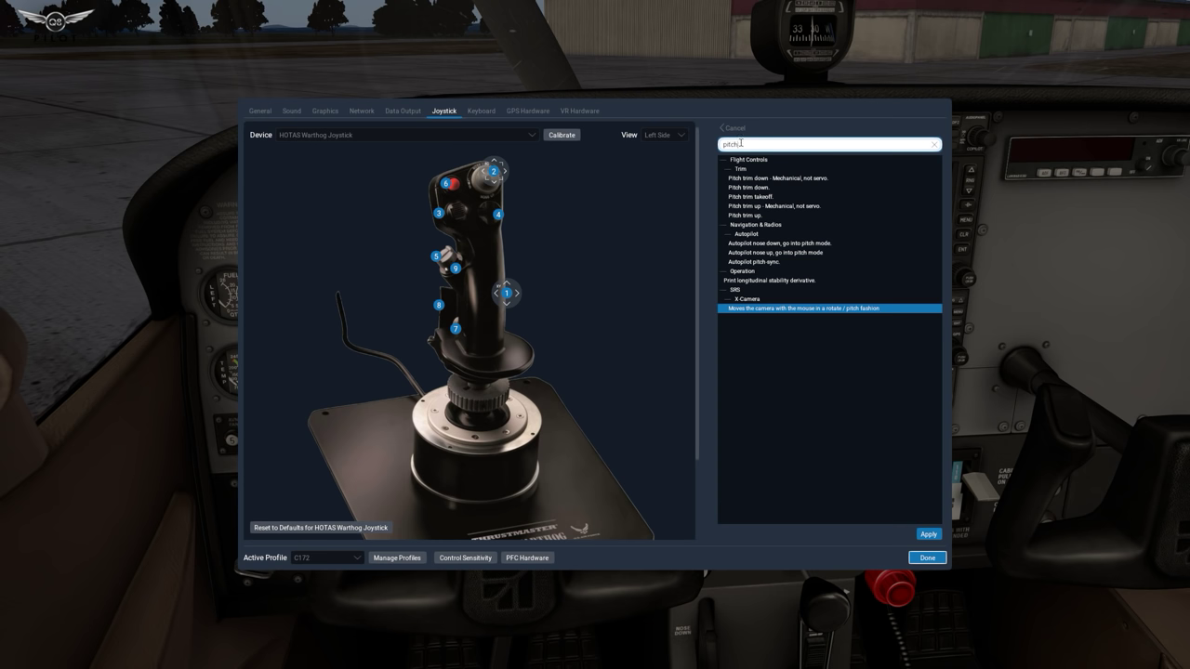
{"action": "left_click", "coordinate": [736, 215]}
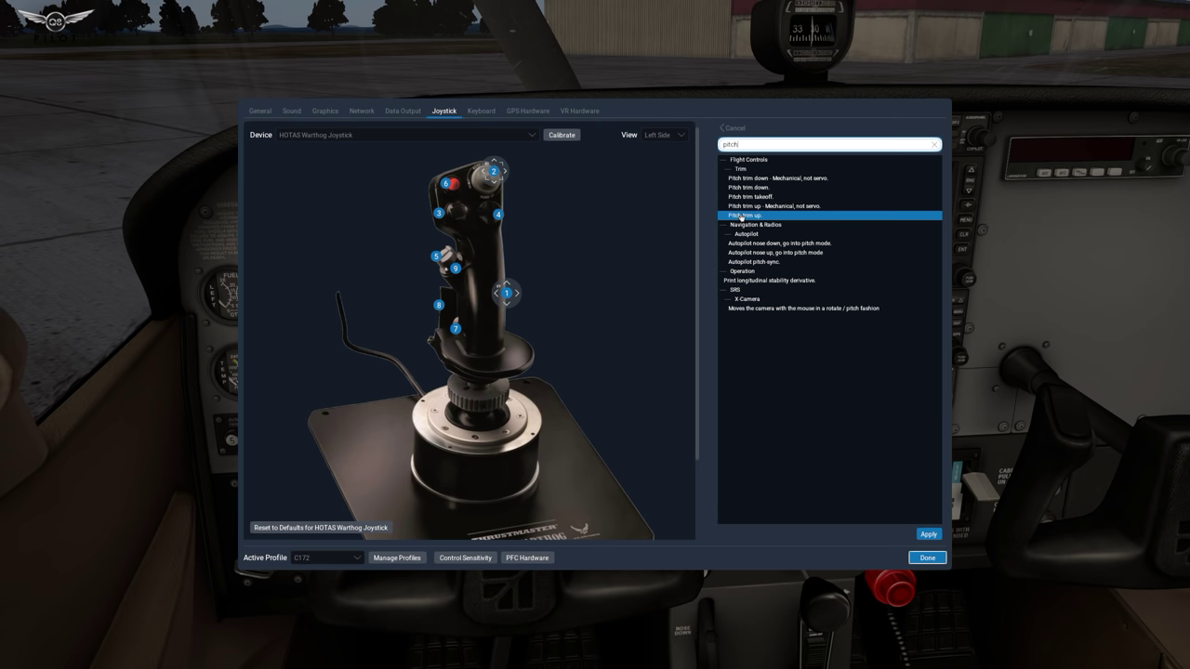
{"action": "left_click", "coordinate": [926, 535]}
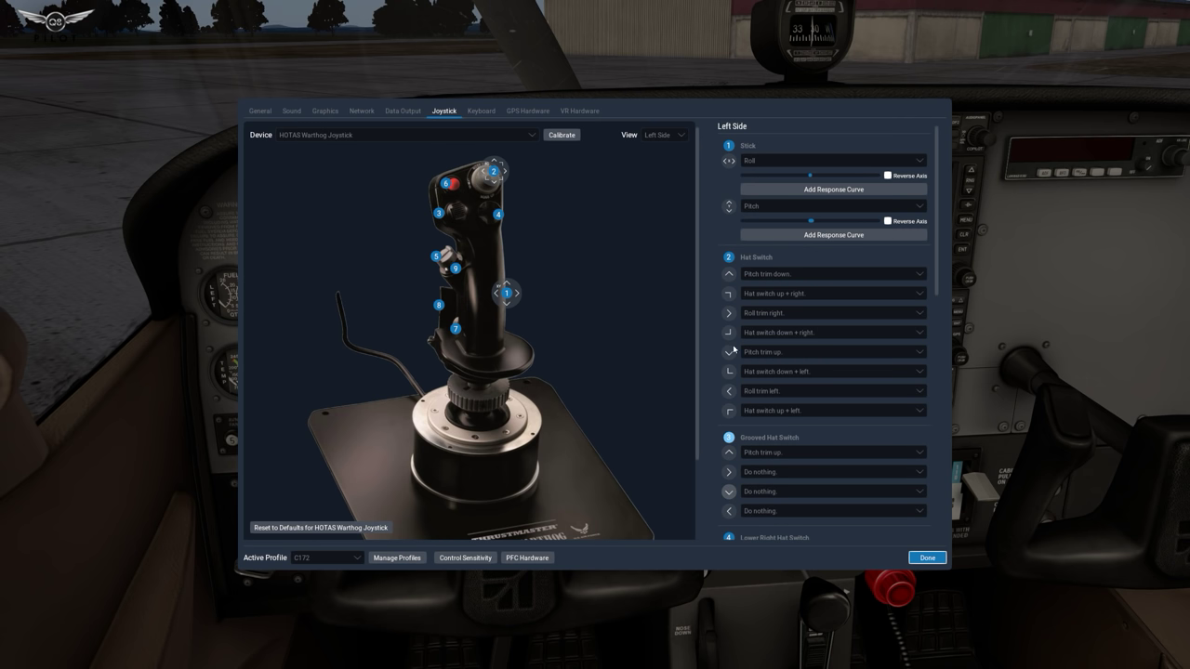
Assign hat switch down to the custom Pitch trim down command and close the joystick settings.
{"action": "left_click", "coordinate": [764, 492]}
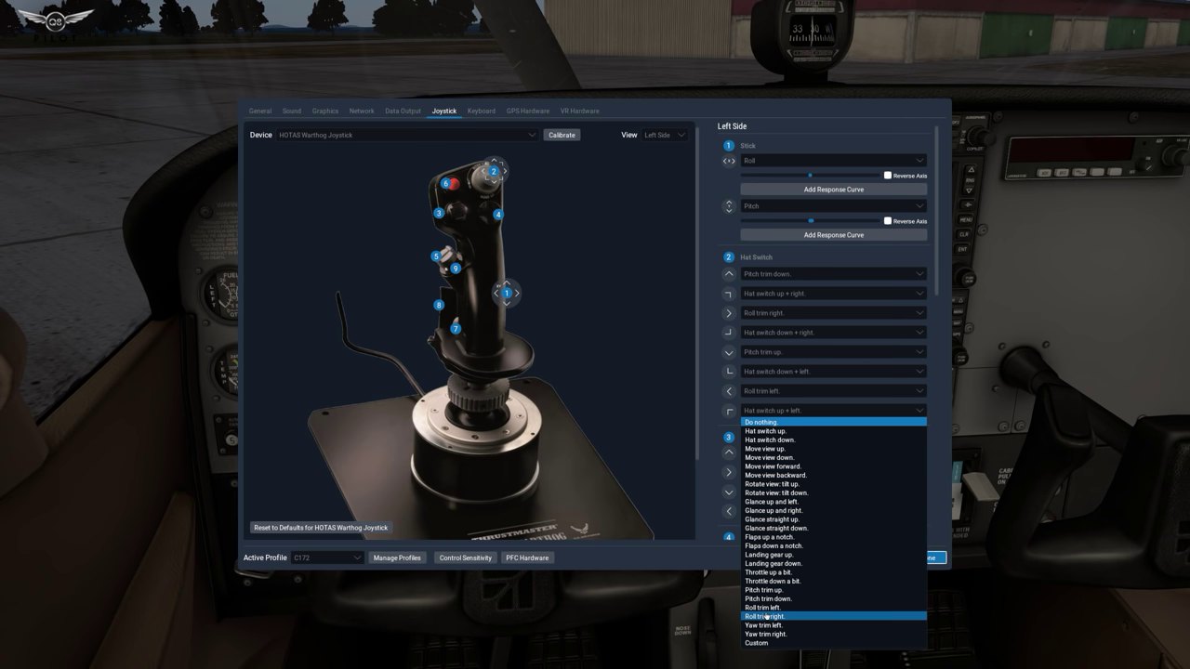
{"action": "left_click", "coordinate": [756, 643]}
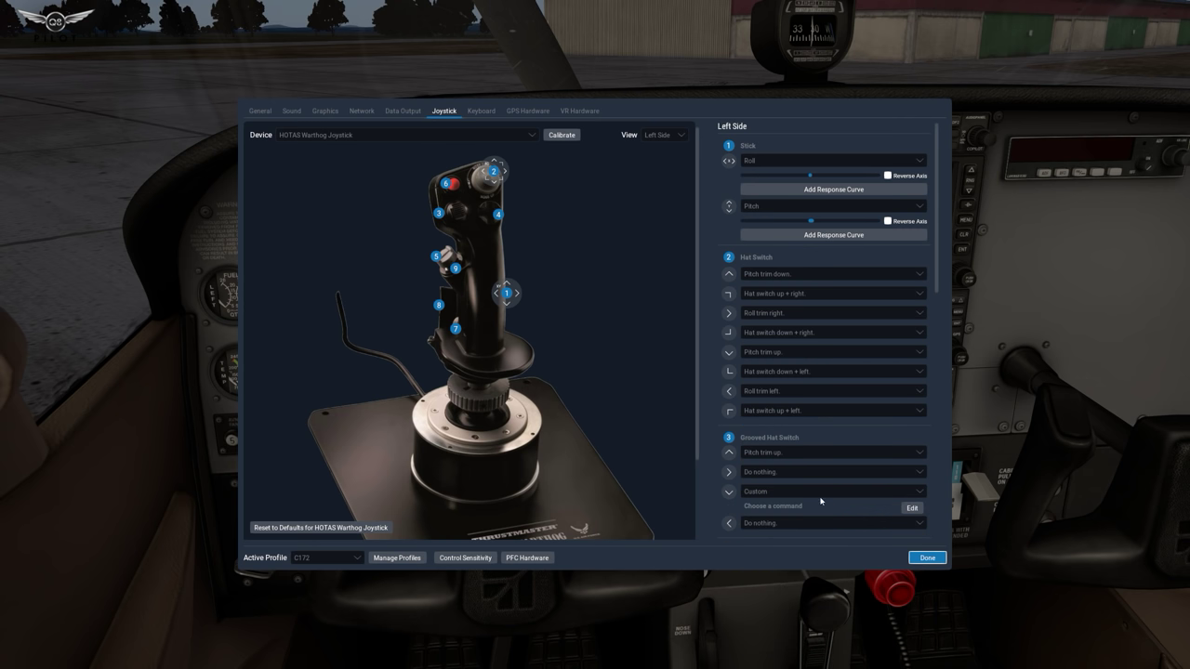
{"action": "left_click", "coordinate": [912, 508]}
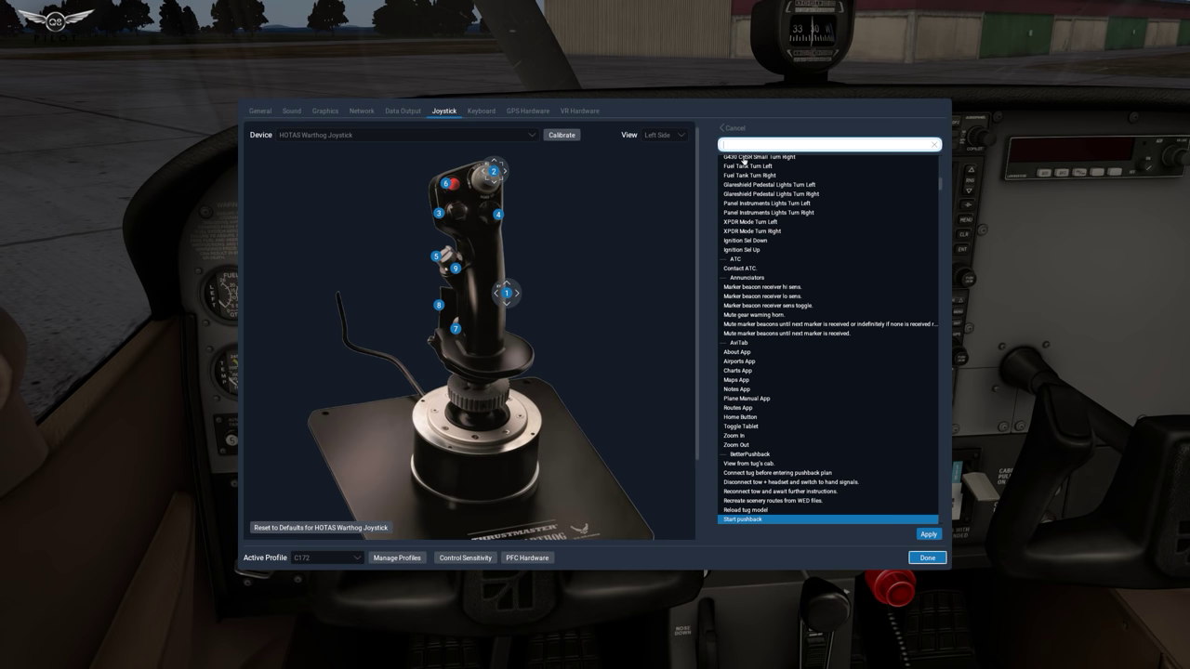
{"action": "type", "text": "pitch"}
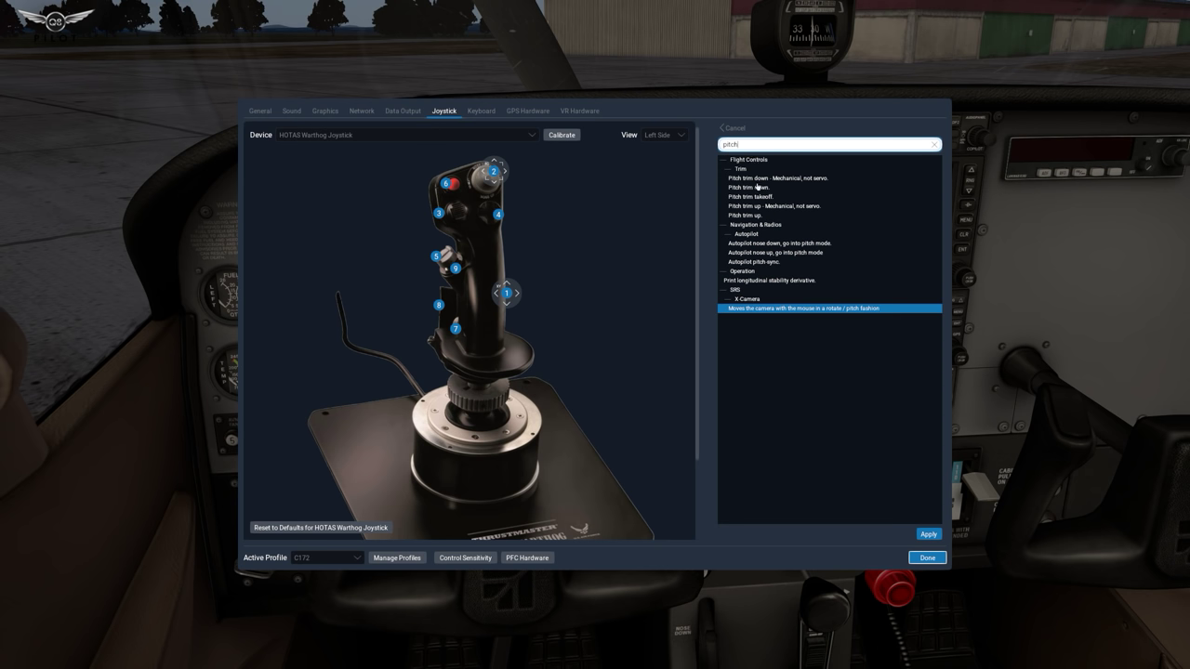
{"action": "left_click", "coordinate": [747, 188]}
{"action": "left_click", "coordinate": [928, 534]}
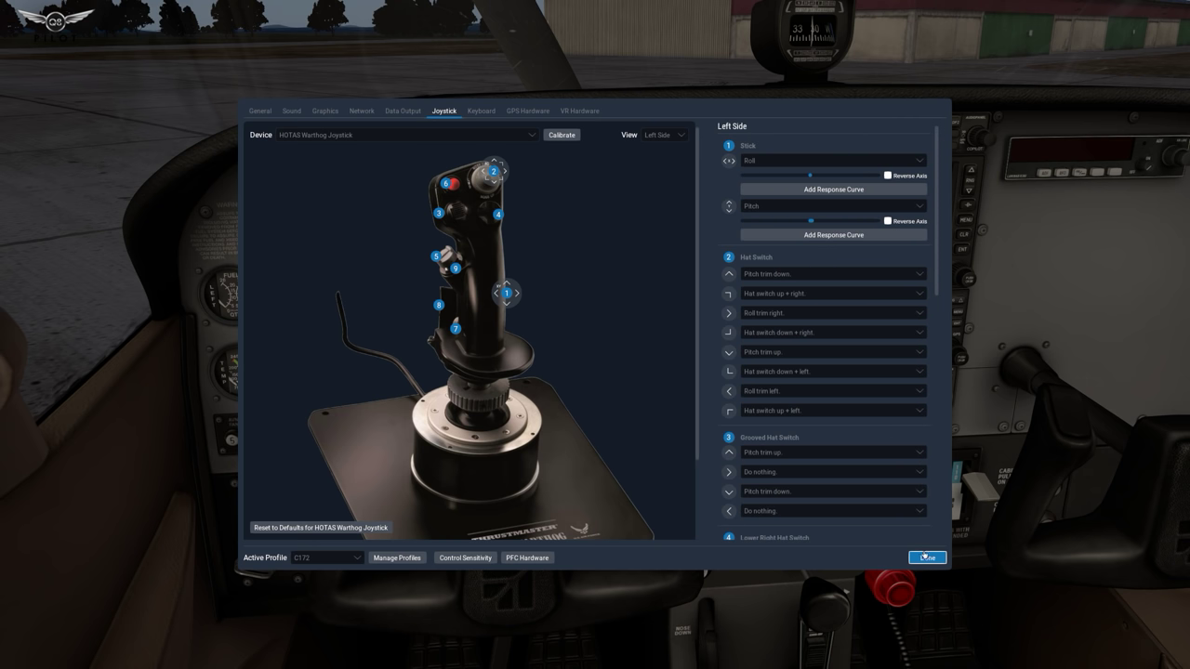
{"action": "left_click", "coordinate": [925, 559]}
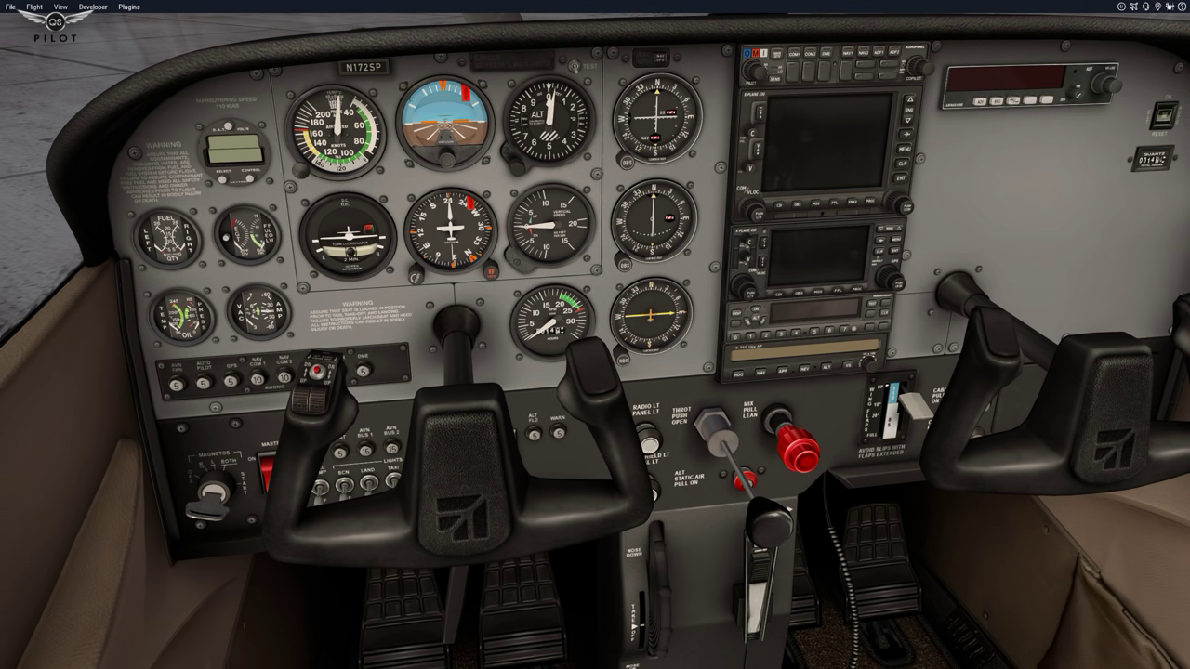
In the profile manager, link the Cessna Skyhawk (G1000) to the C172 profile.
{"action": "left_click", "coordinate": [1168, 6]}
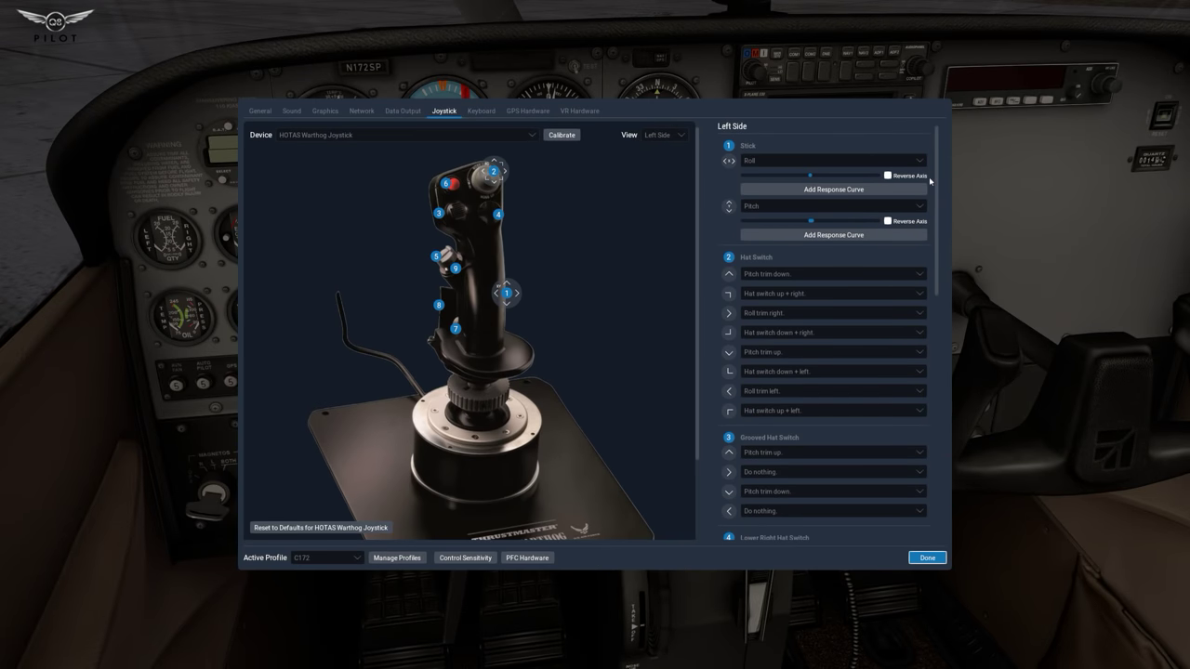
{"action": "left_click", "coordinate": [397, 558]}
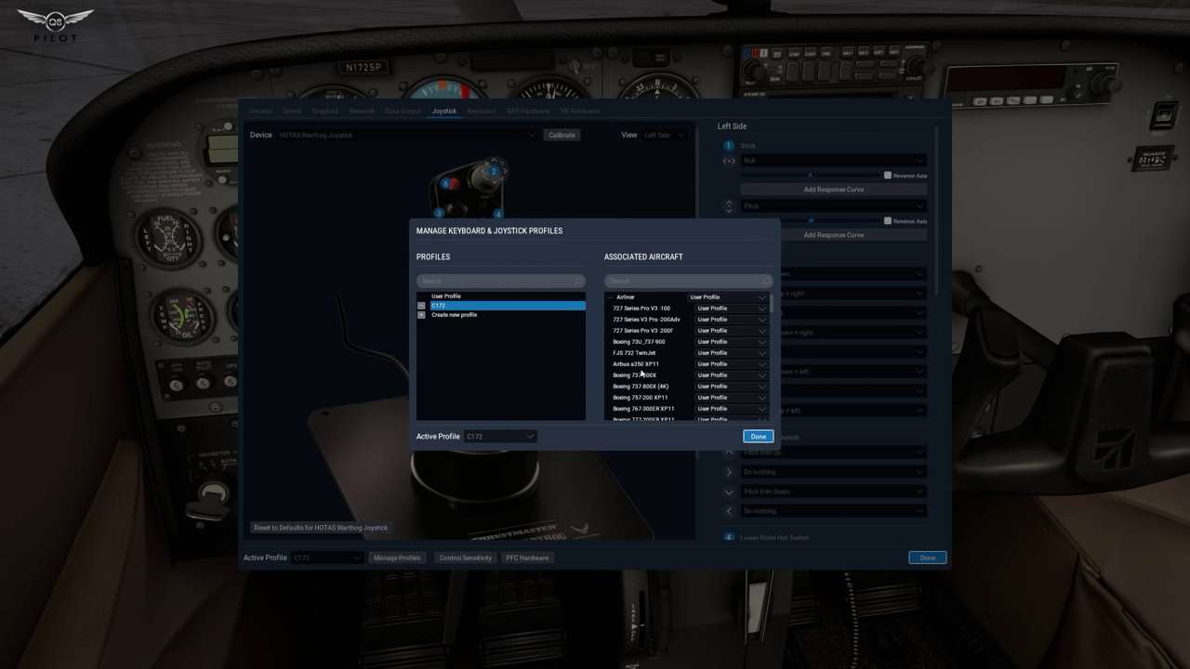
{"action": "scroll", "coordinate": [674, 368], "scroll_direction": "down", "scroll_amount": 10}
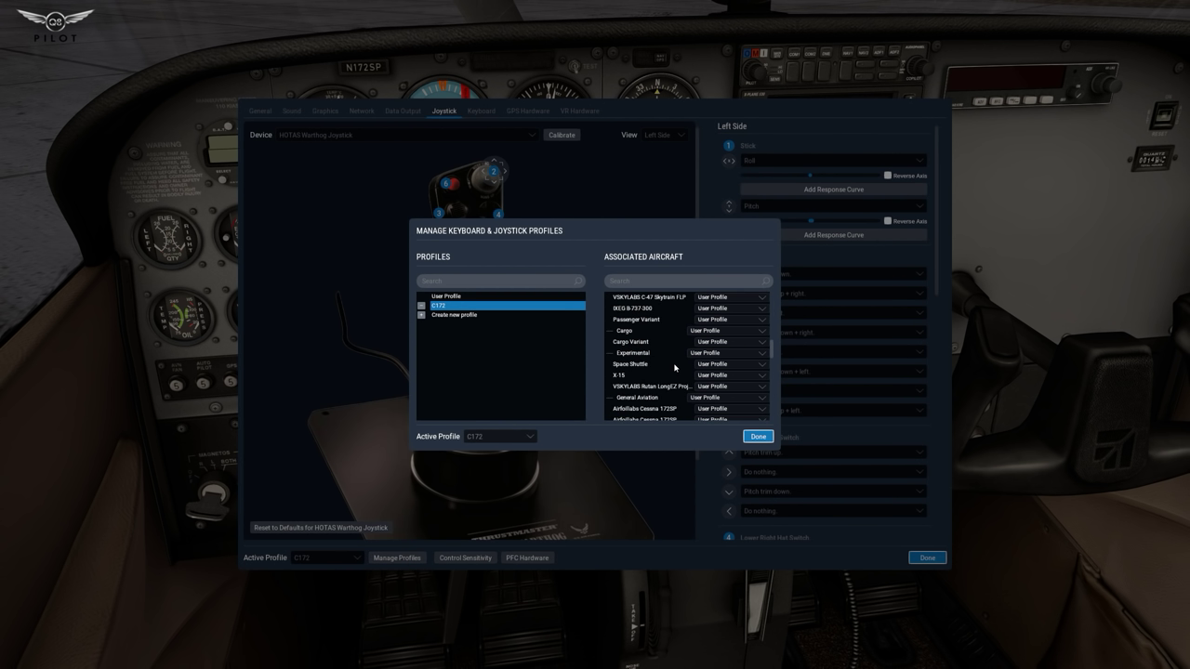
{"action": "scroll", "coordinate": [674, 368], "scroll_direction": "down", "scroll_amount": 4}
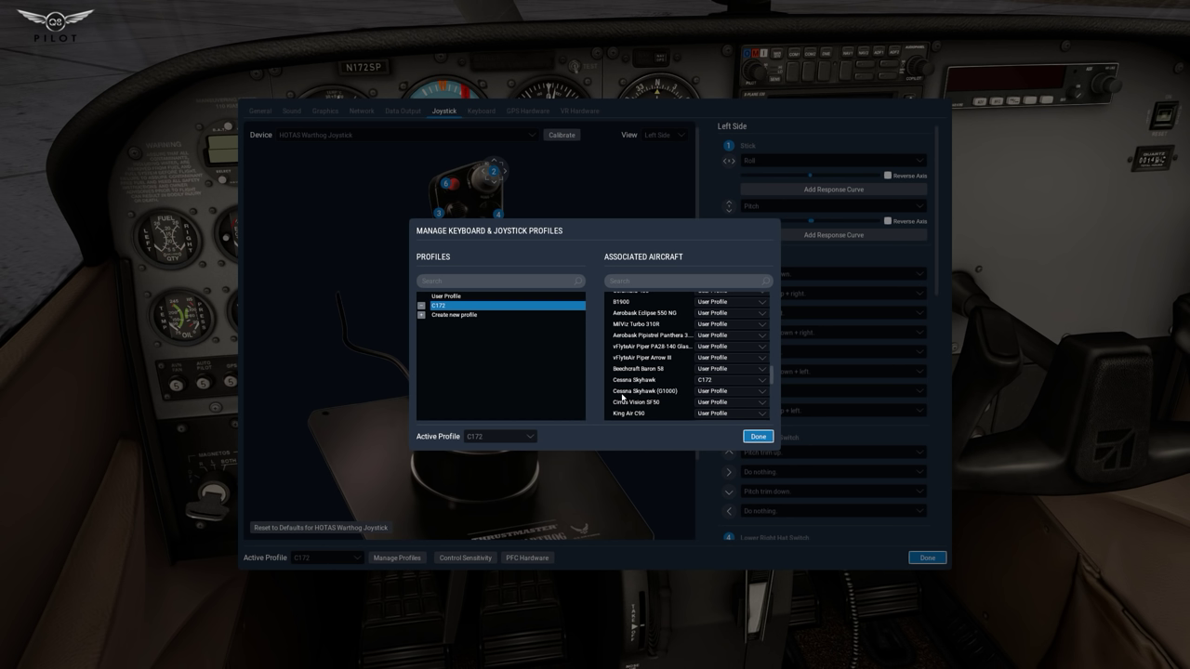
{"action": "left_click", "coordinate": [708, 391]}
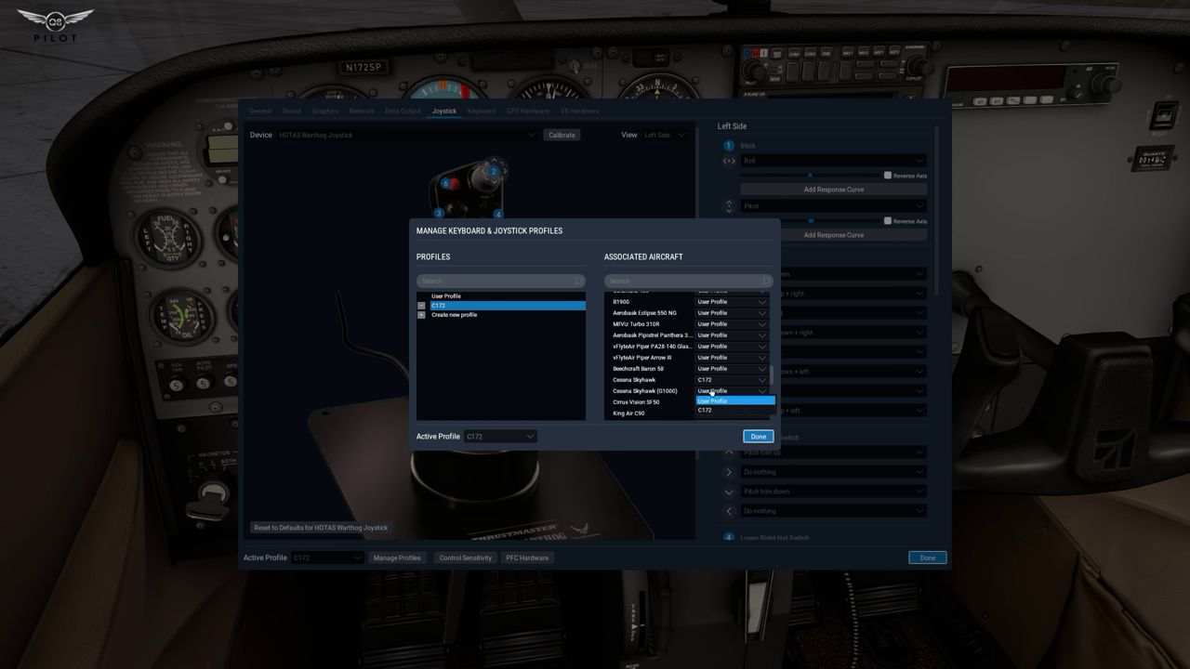
{"action": "left_click", "coordinate": [710, 411]}
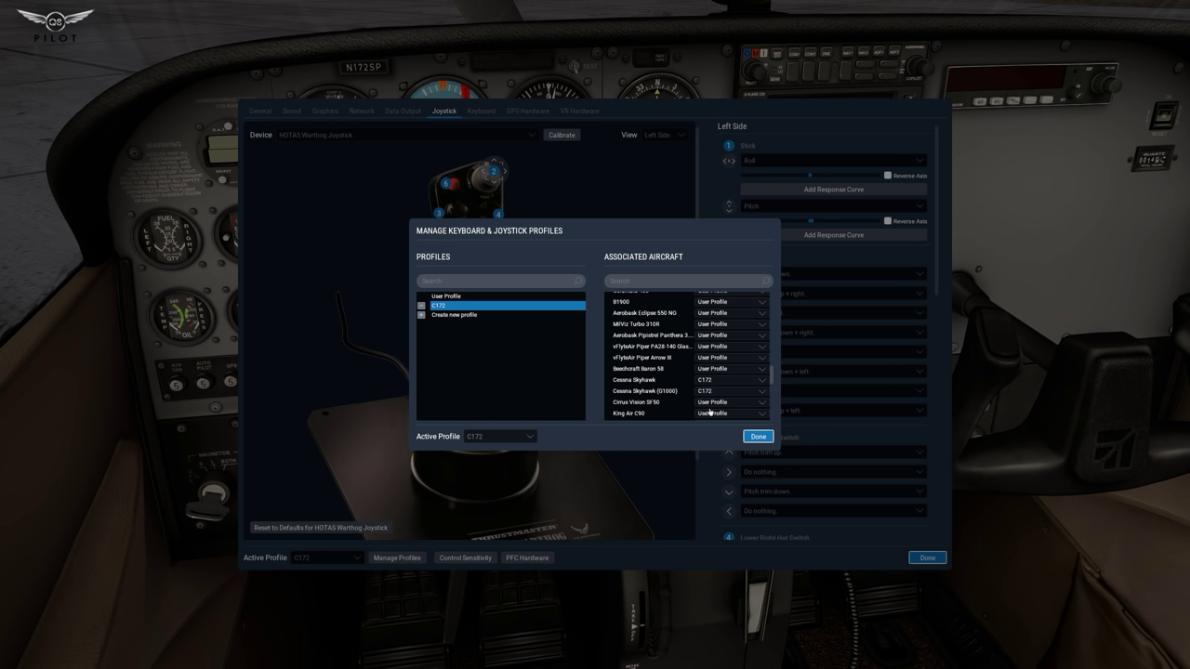
{"action": "left_click", "coordinate": [758, 437]}
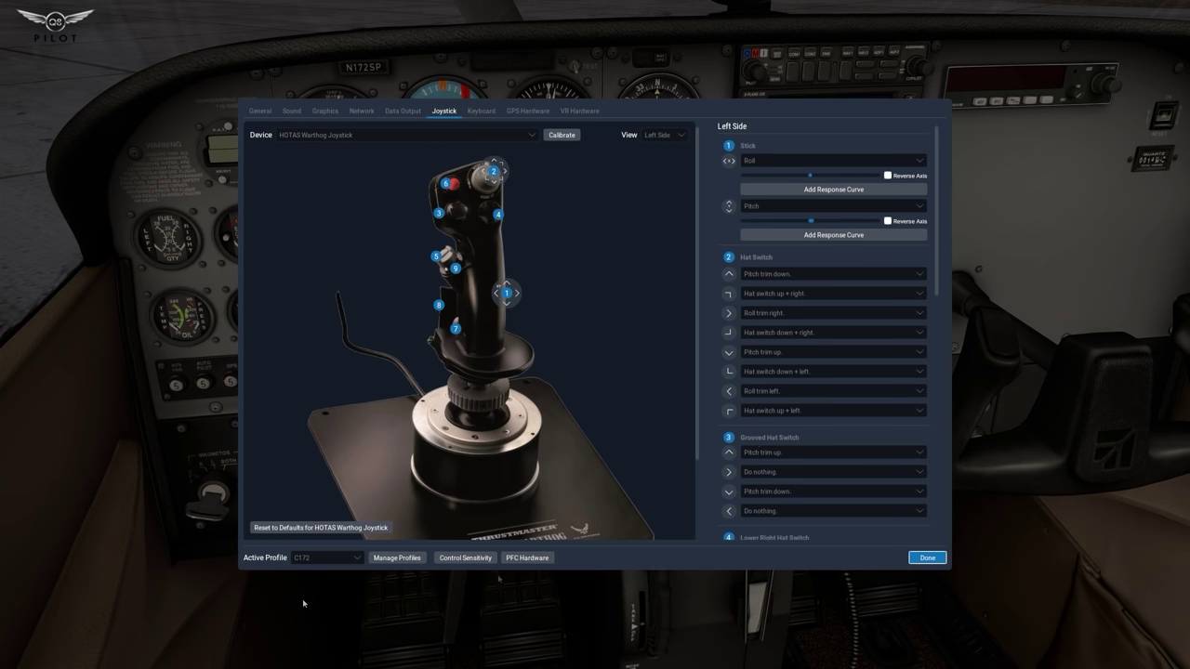
Make User Profile the active joystick profile and return to the cockpit.
{"action": "left_click", "coordinate": [327, 563]}
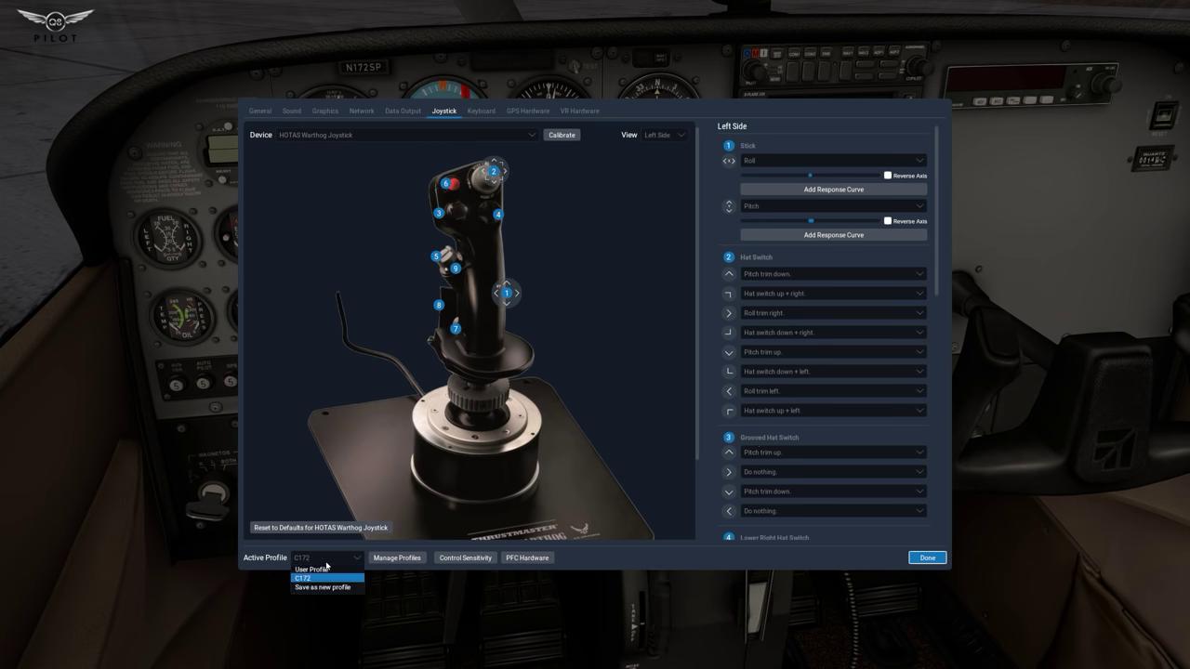
{"action": "left_click", "coordinate": [321, 571]}
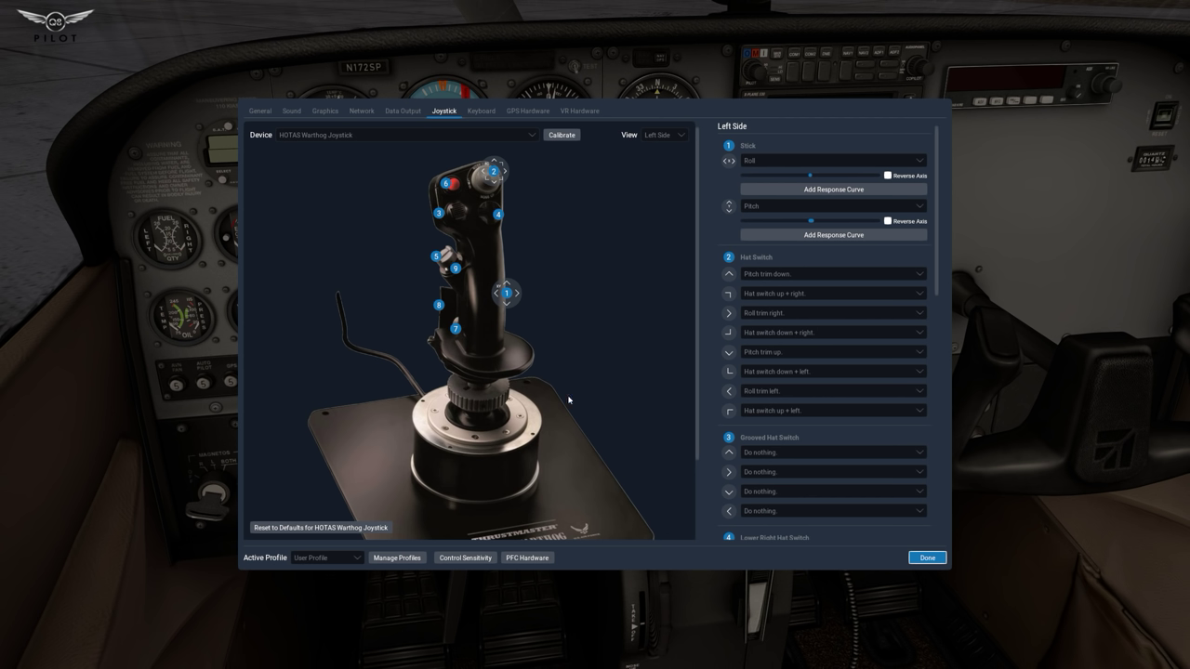
{"action": "left_click", "coordinate": [920, 557]}
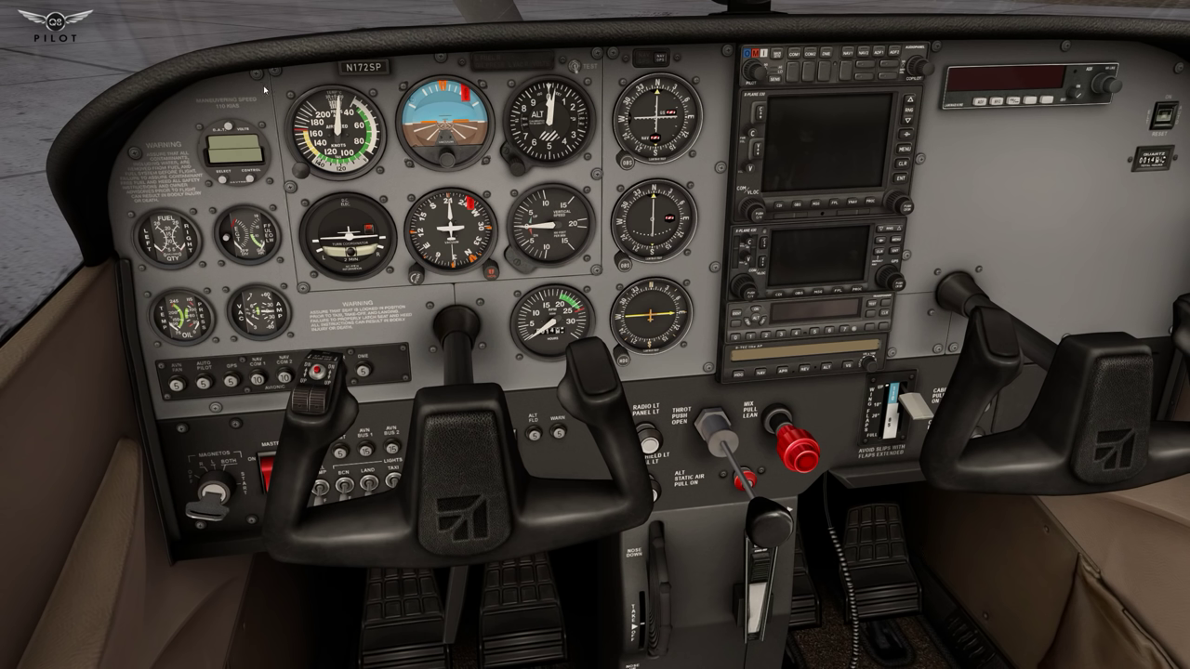
Start a new Cessna Skyhawk (G1000) flight and confirm the C172 profile loaded automatically.
{"action": "left_click", "coordinate": [30, 7]}
{"action": "left_click", "coordinate": [75, 19]}
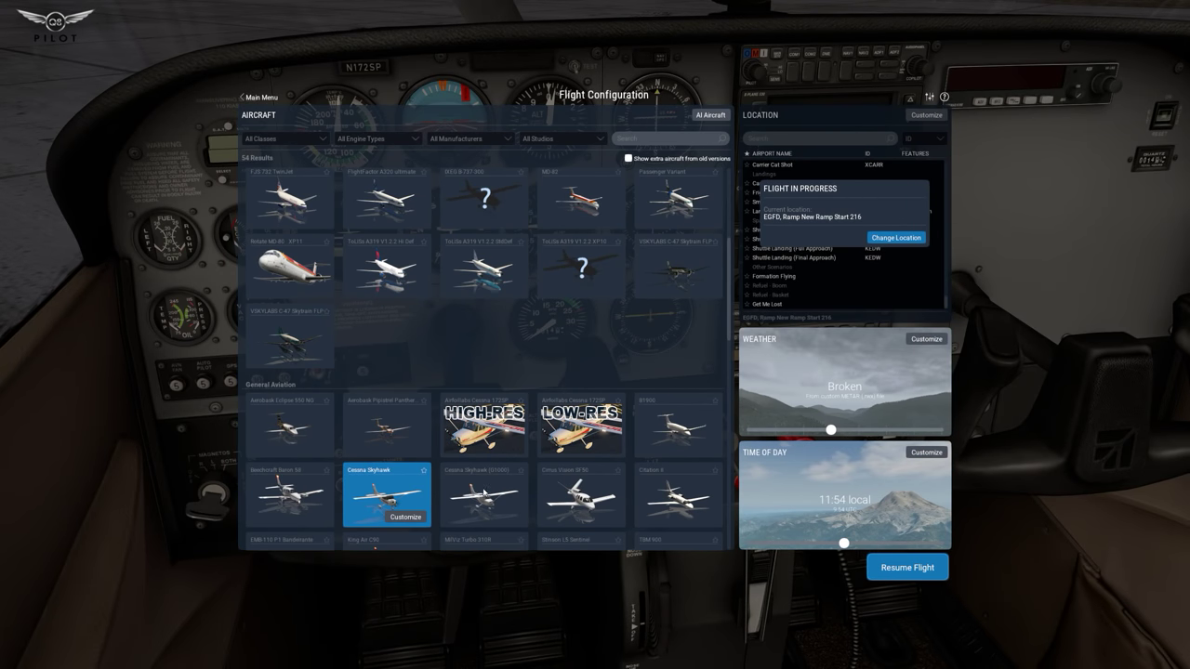
{"action": "left_click", "coordinate": [495, 481]}
{"action": "left_click", "coordinate": [907, 567]}
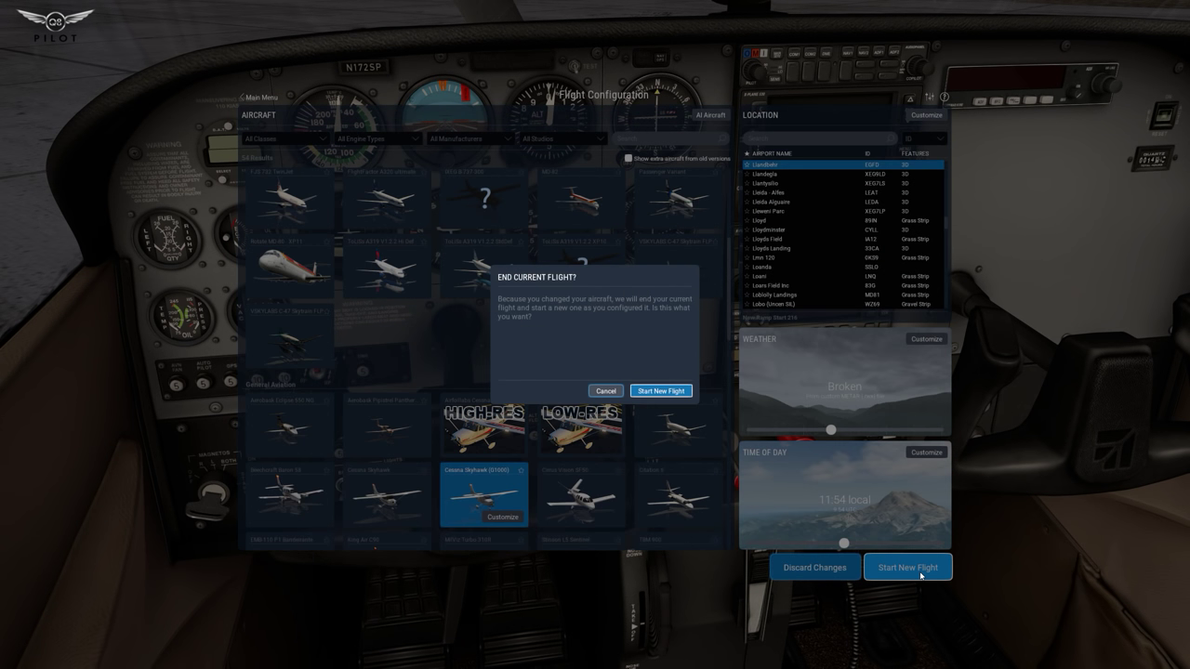
{"action": "left_click", "coordinate": [661, 391]}
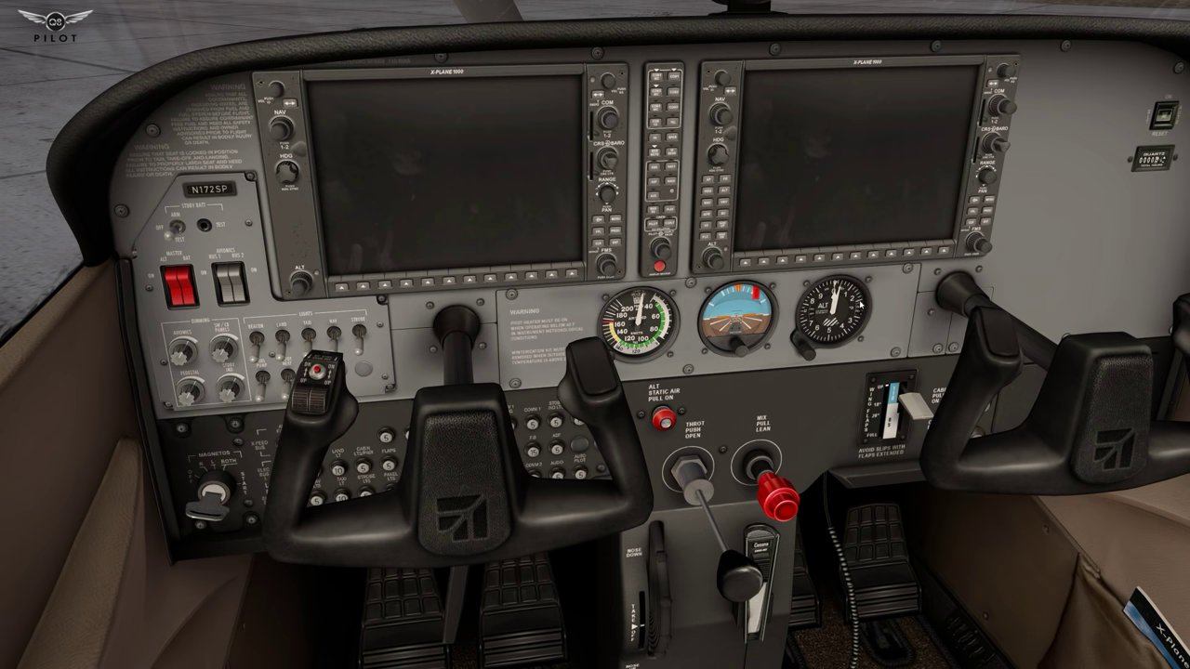
{"action": "left_click", "coordinate": [1173, 11]}
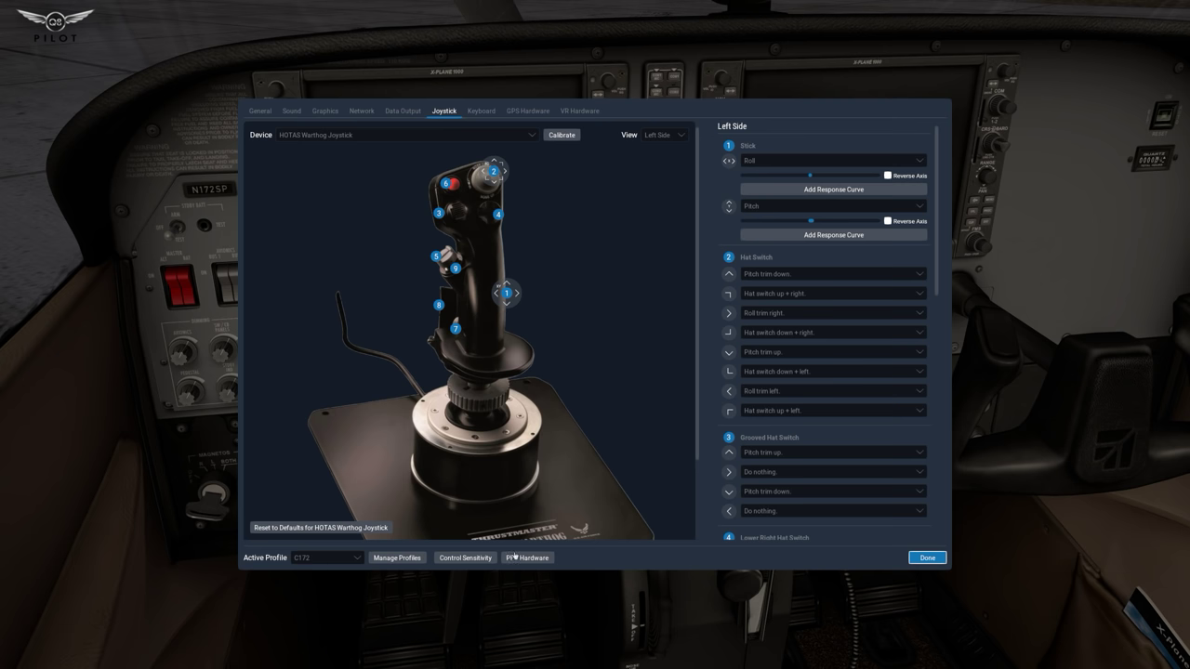
{"action": "left_click", "coordinate": [929, 559]}
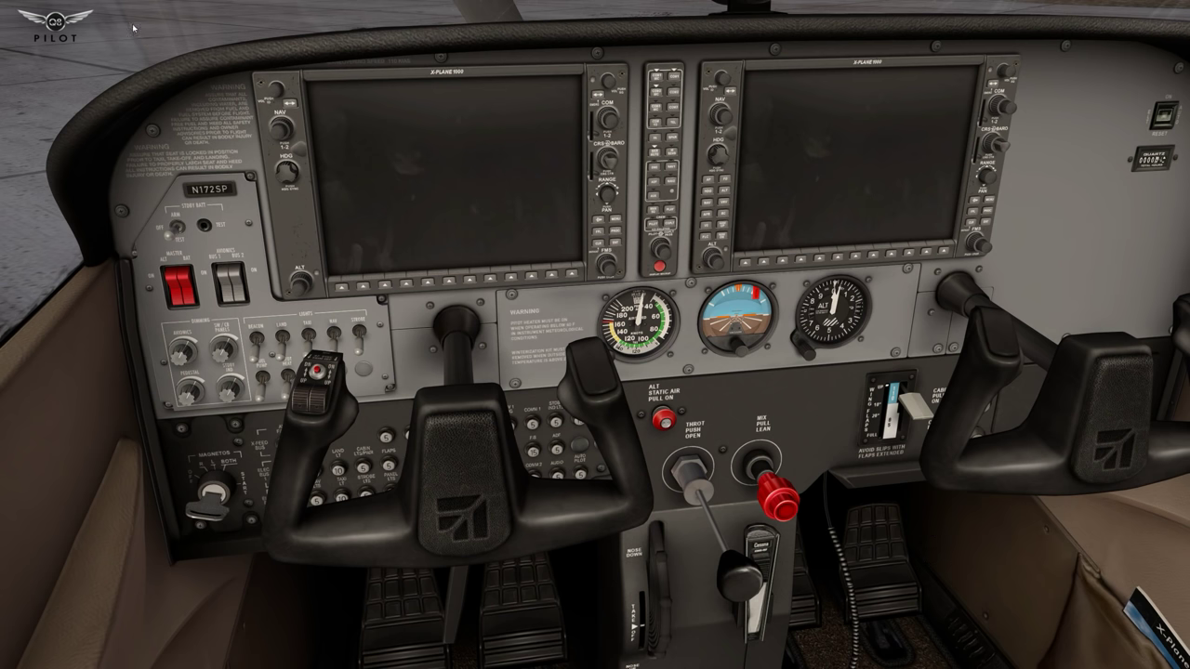
Load the Cirrus Vision SF50 in a new flight and check its active joystick profile.
{"action": "left_click", "coordinate": [43, 8]}
{"action": "left_click", "coordinate": [56, 19]}
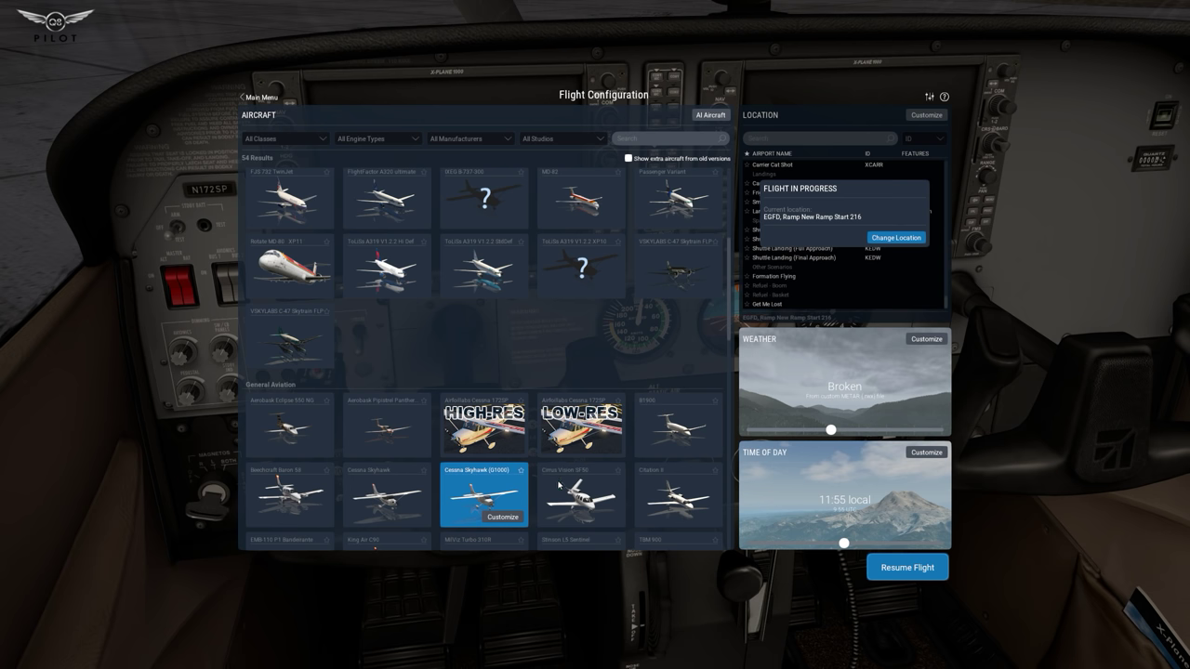
{"action": "left_click", "coordinate": [601, 482]}
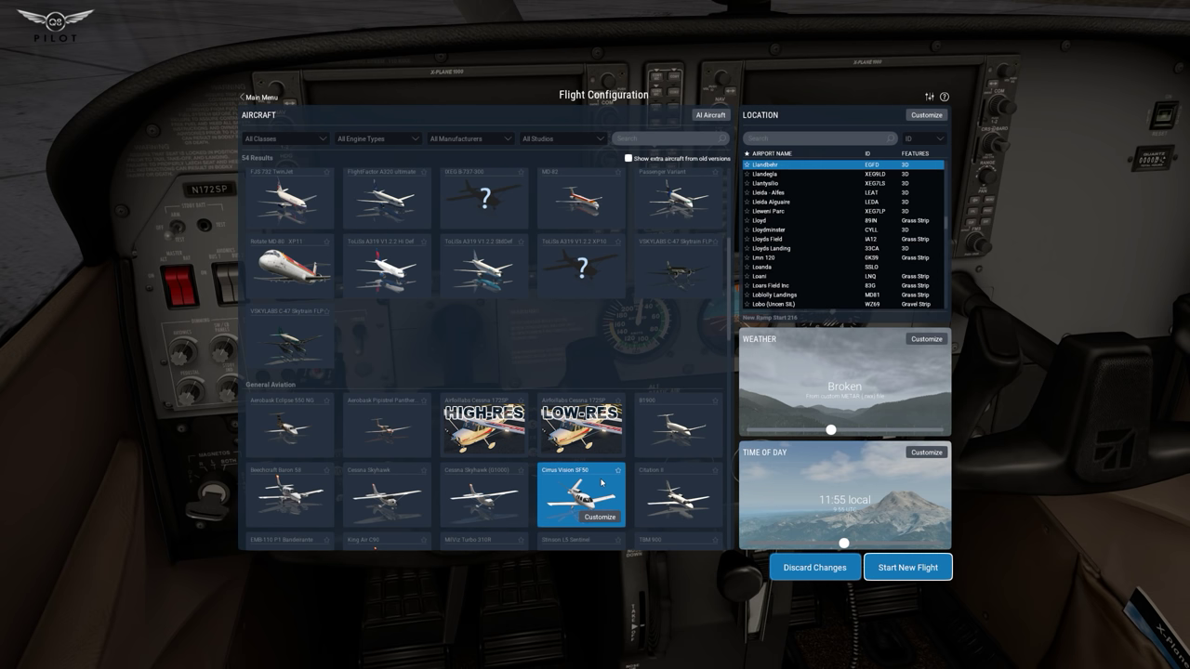
{"action": "left_click", "coordinate": [870, 569]}
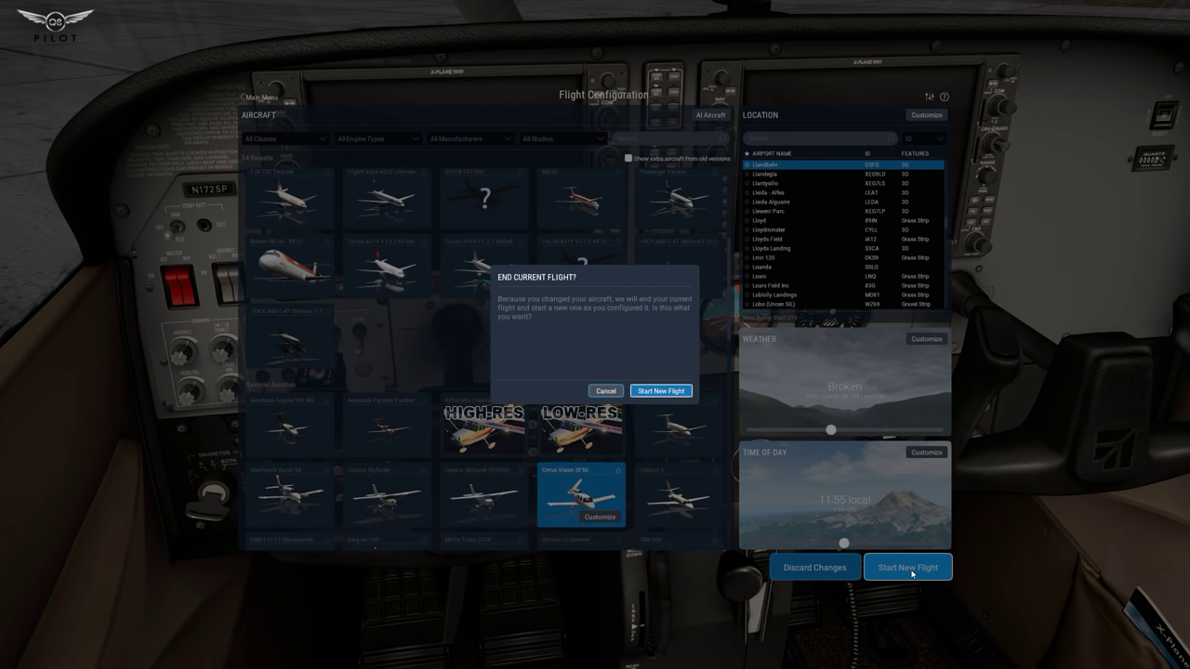
{"action": "left_click", "coordinate": [662, 391]}
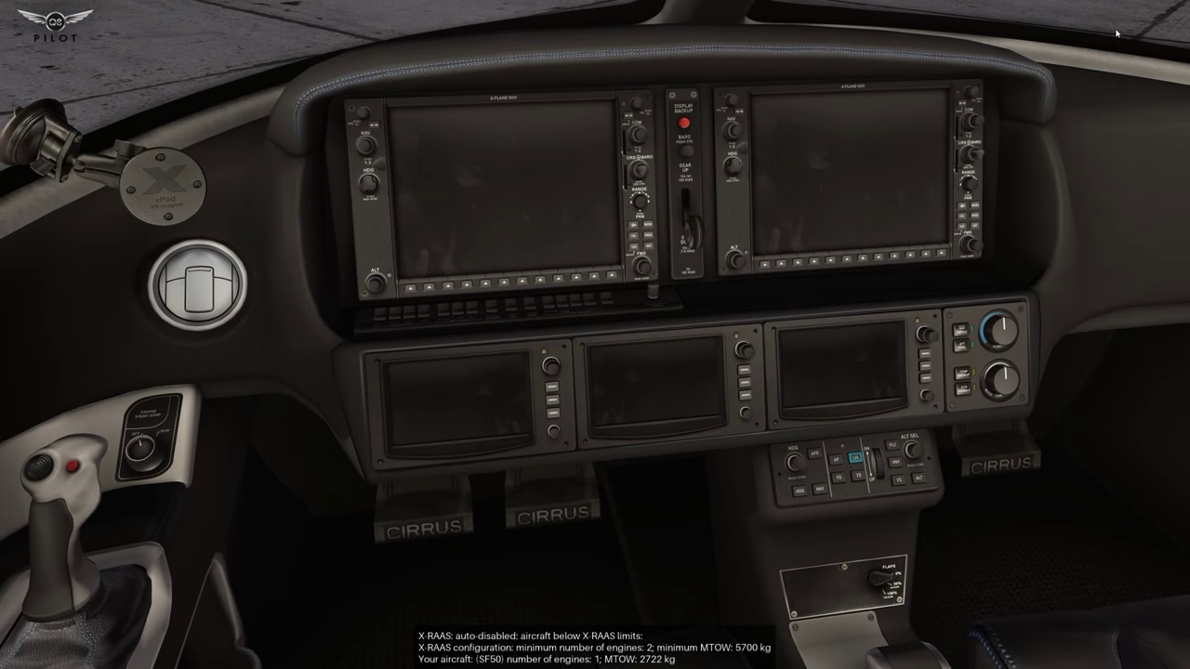
{"action": "left_click", "coordinate": [1168, 7]}
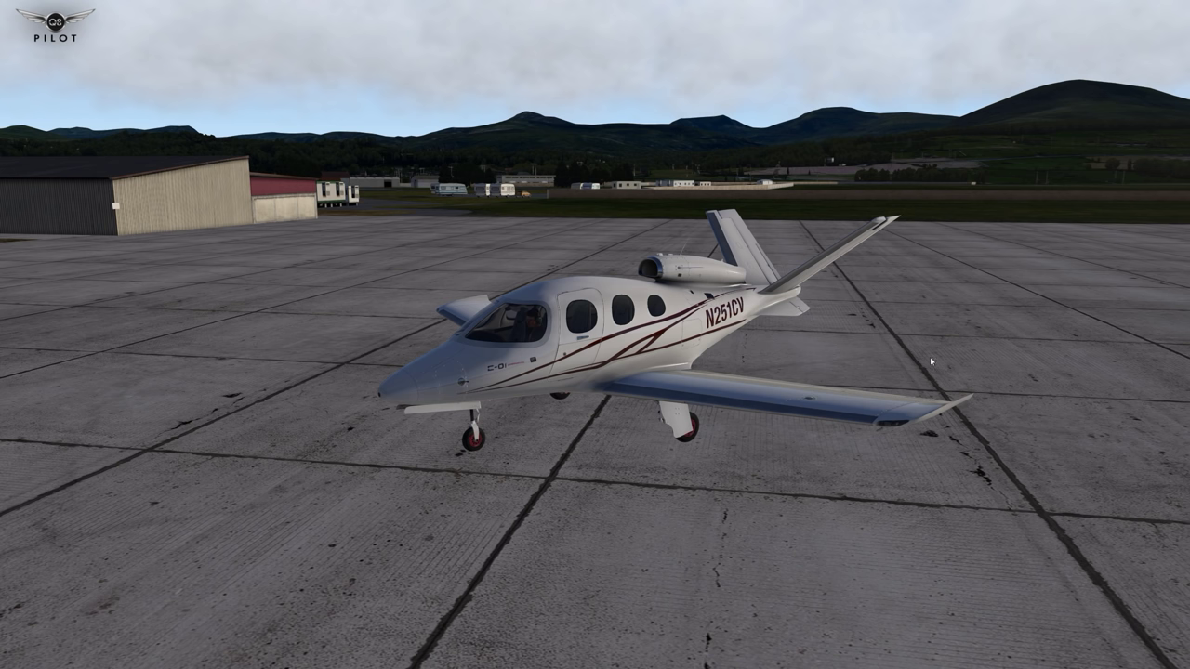
Add a new controls profile named B727 as the active profile and close the manager.
{"action": "left_click", "coordinate": [1171, 5]}
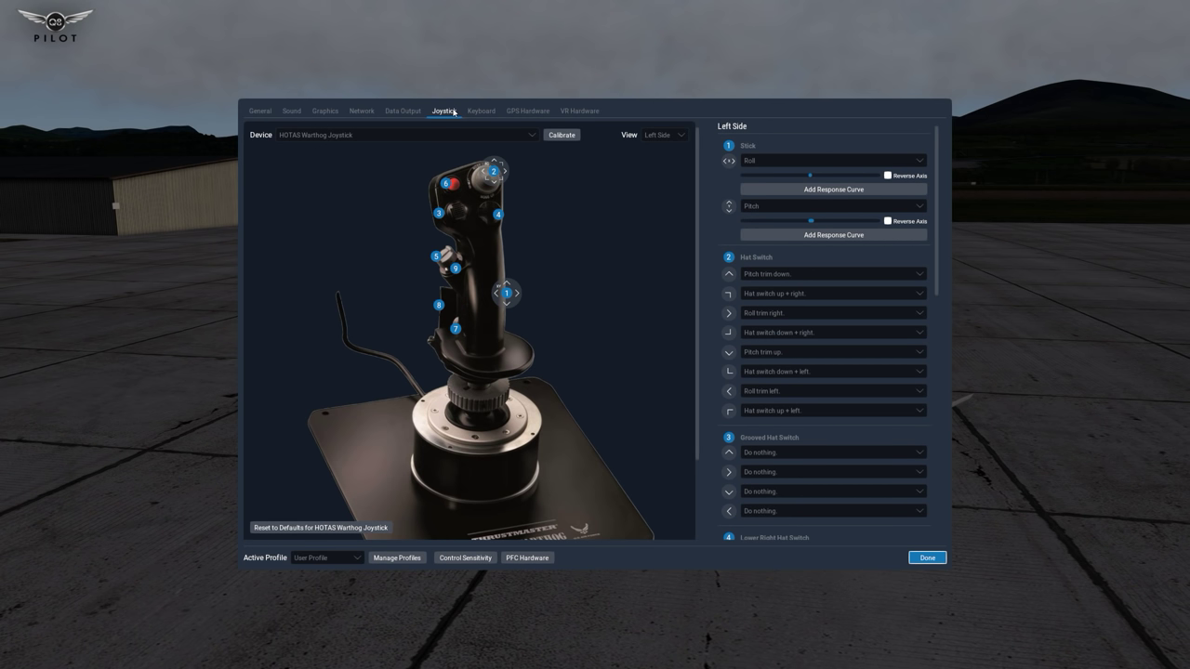
{"action": "left_click", "coordinate": [388, 559]}
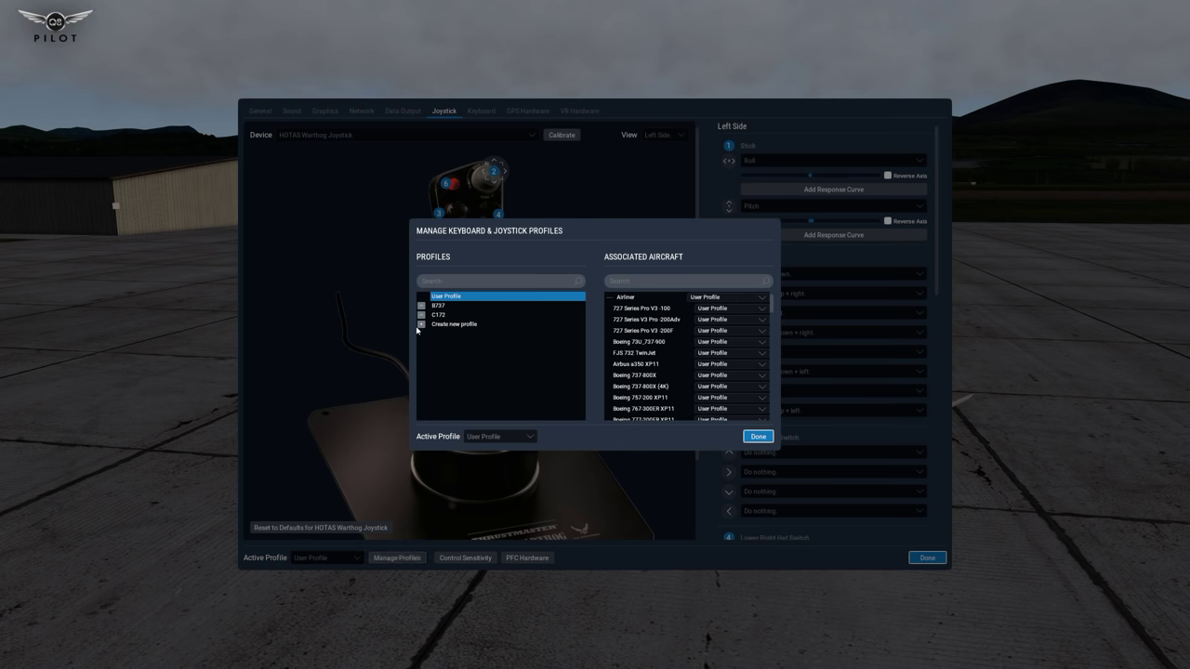
{"action": "left_click", "coordinate": [420, 325]}
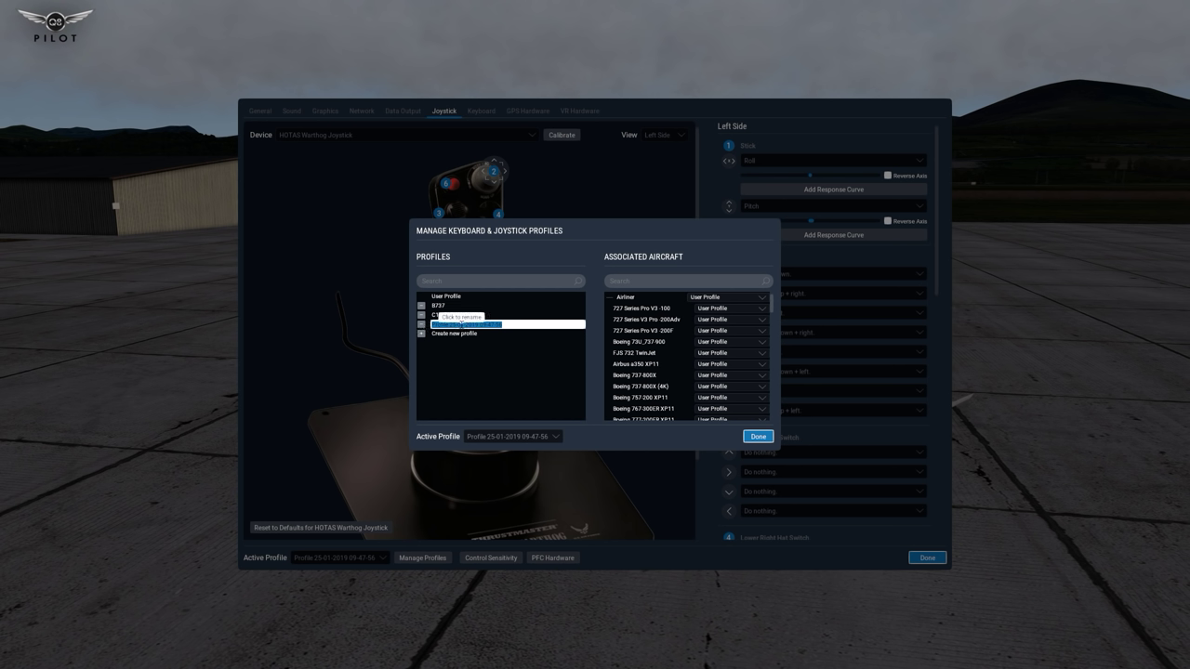
{"action": "type", "text": "B73"}
{"action": "key", "text": "Return"}
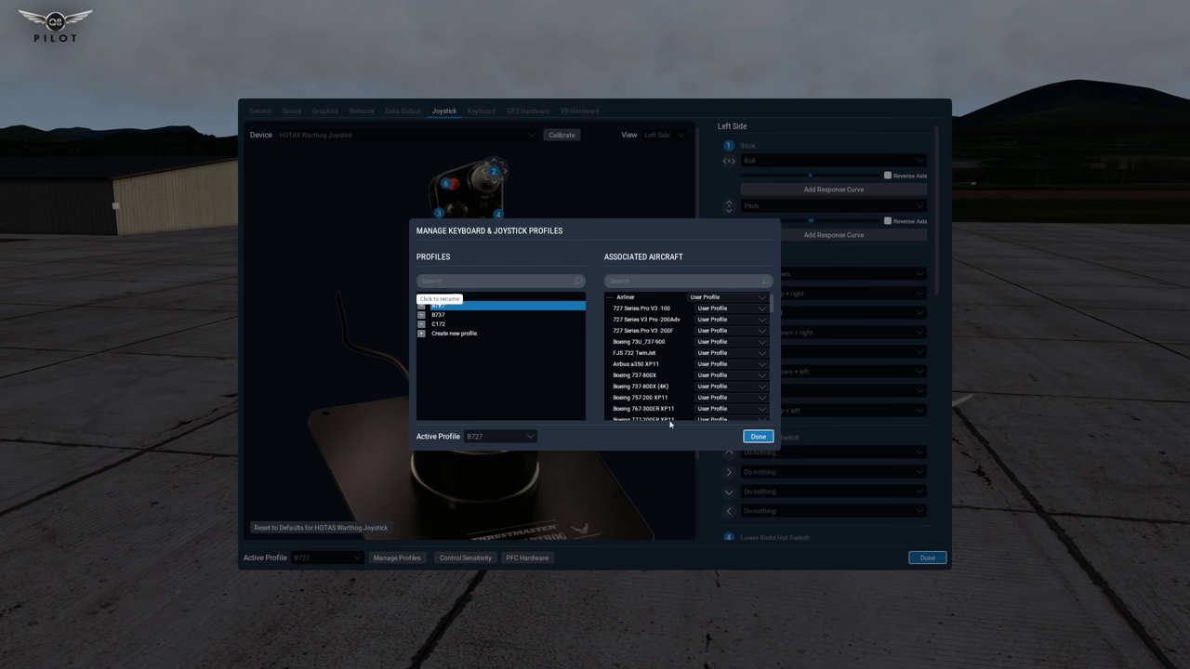
{"action": "left_click", "coordinate": [758, 436]}
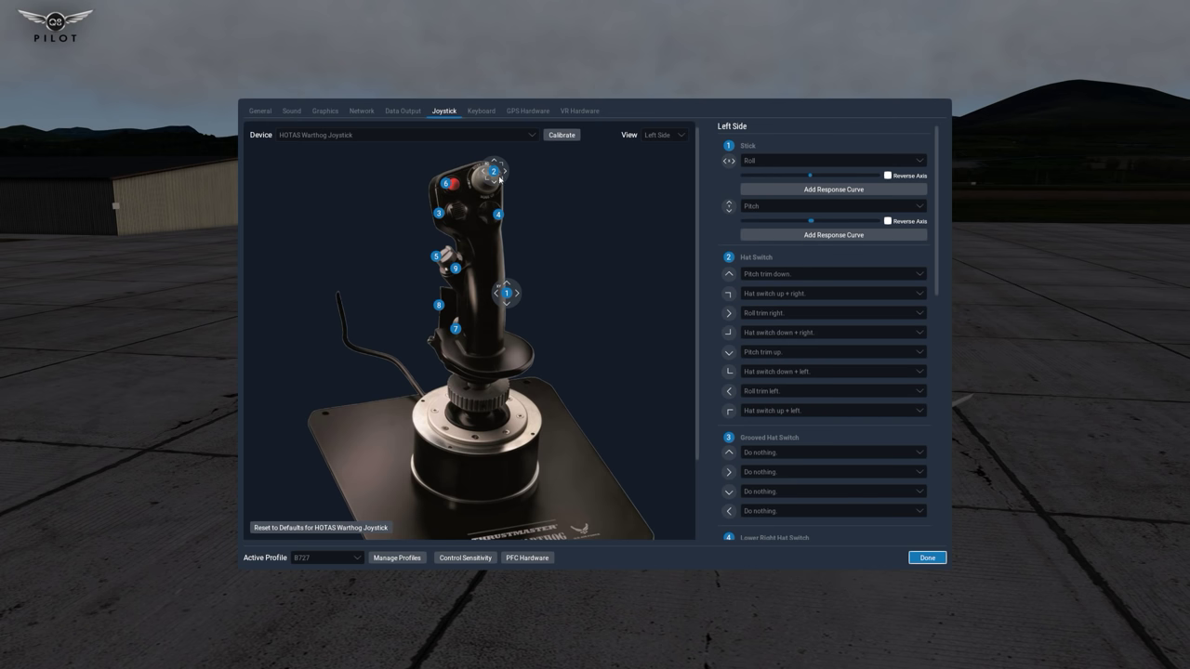
In the Keyboard tab, try the Plugin Provided, Currently Assigned and Essentials filters, ending on All.
{"action": "left_click", "coordinate": [480, 112]}
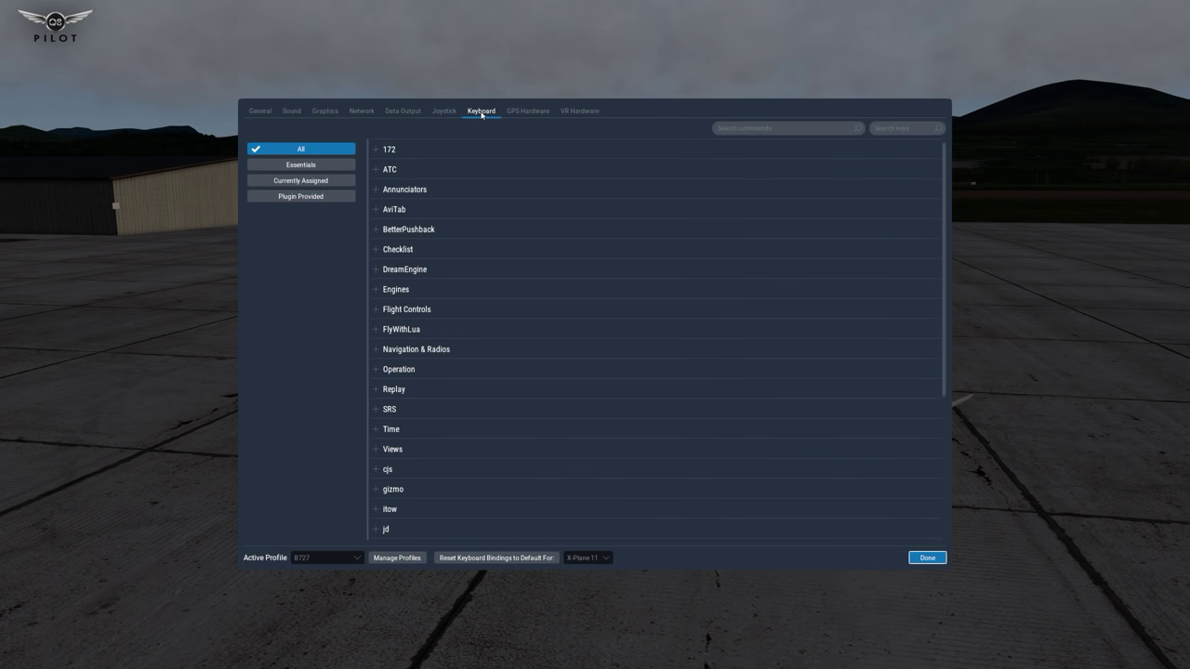
{"action": "left_click", "coordinate": [299, 197]}
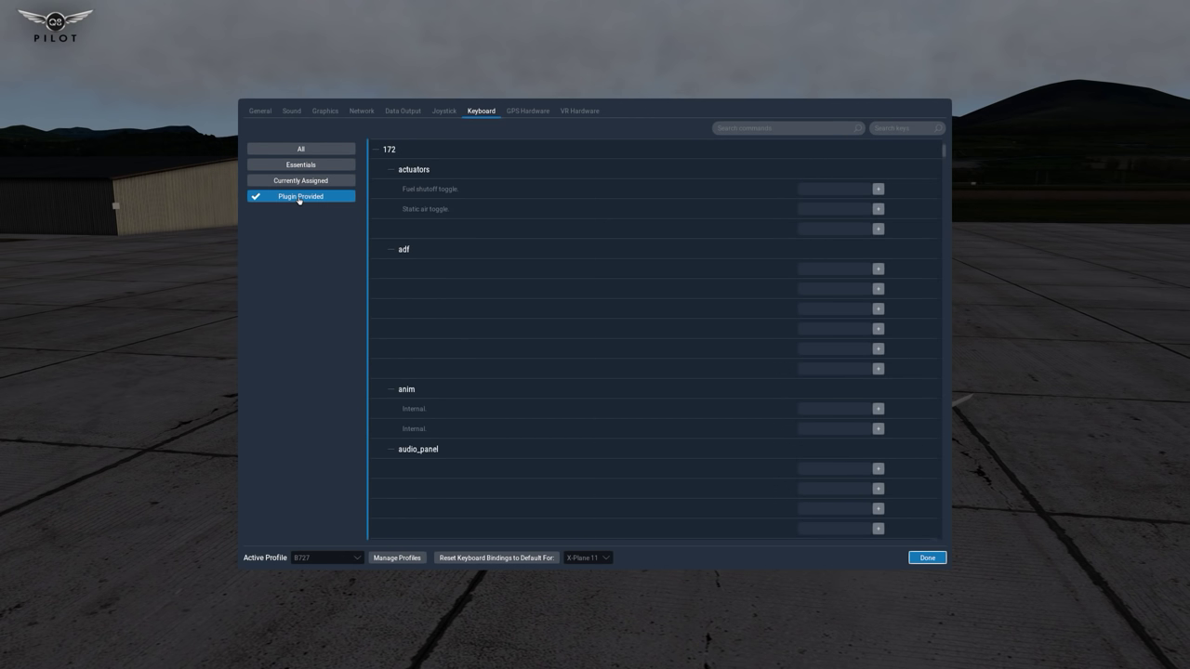
{"action": "left_click", "coordinate": [302, 185]}
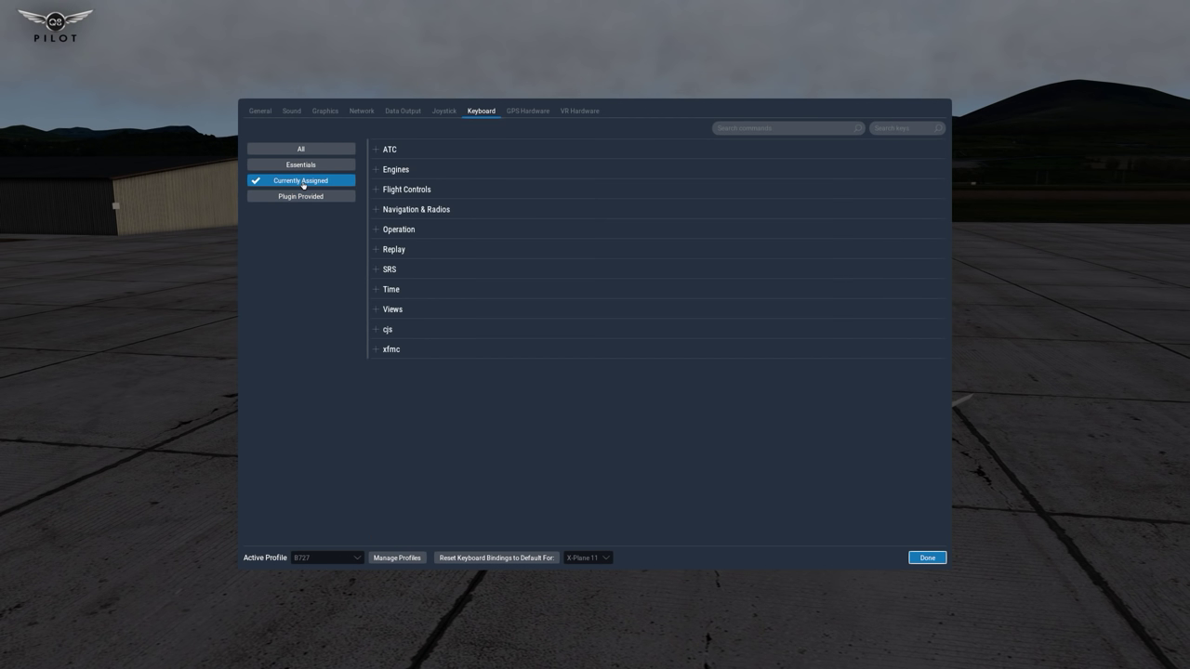
{"action": "left_click", "coordinate": [304, 166]}
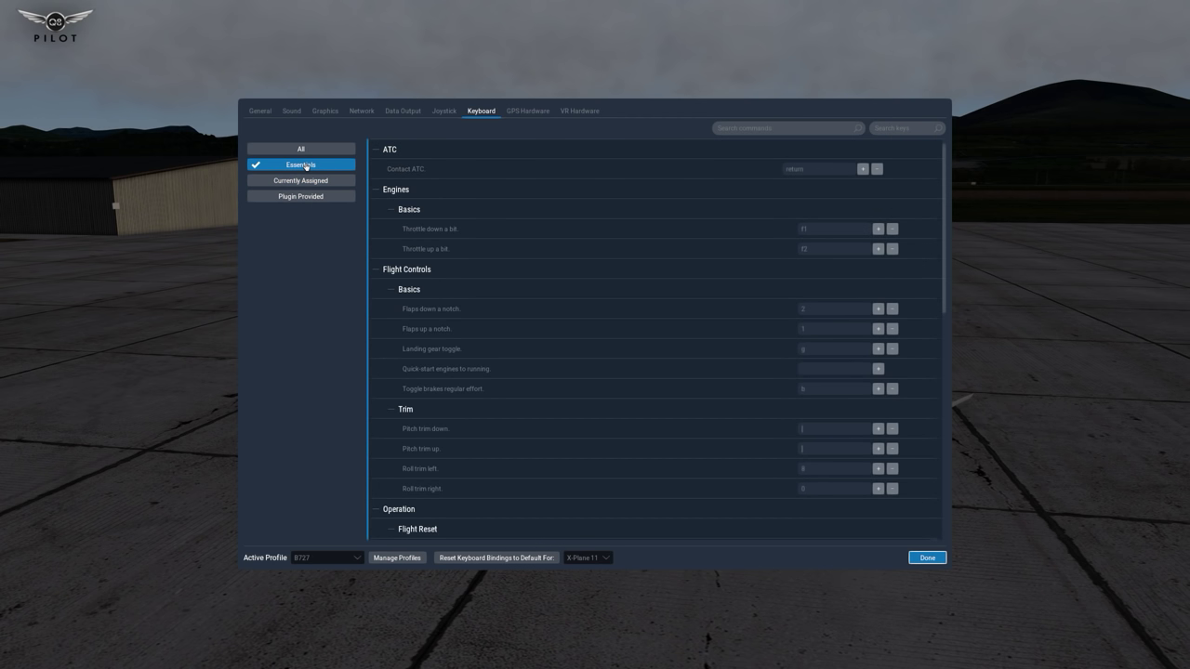
{"action": "left_click", "coordinate": [305, 153]}
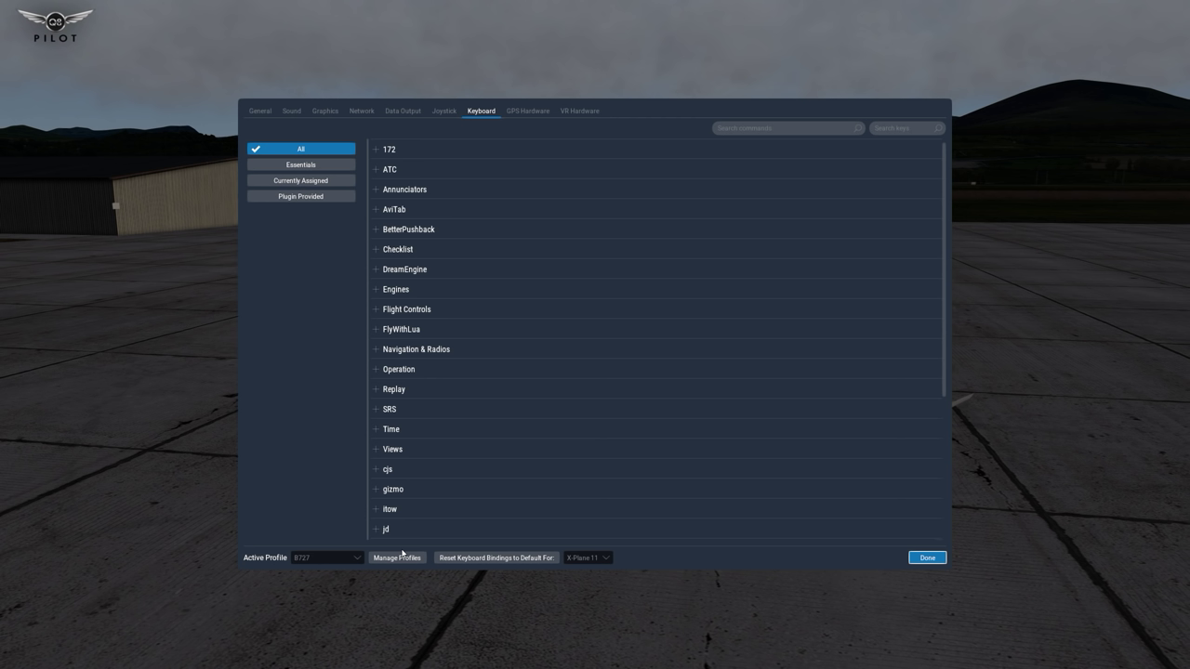
In the profile manager, link the 727 Series Pro V3 -100 aircraft to the B727 profile.
{"action": "left_click", "coordinate": [398, 557]}
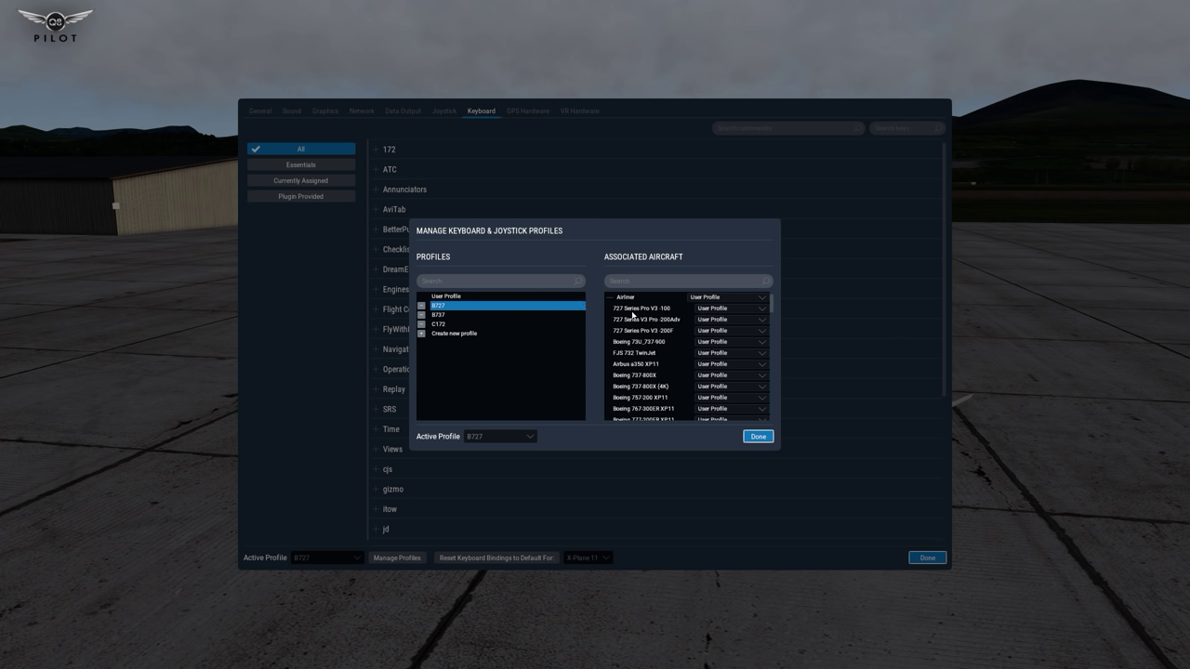
{"action": "left_click", "coordinate": [728, 309]}
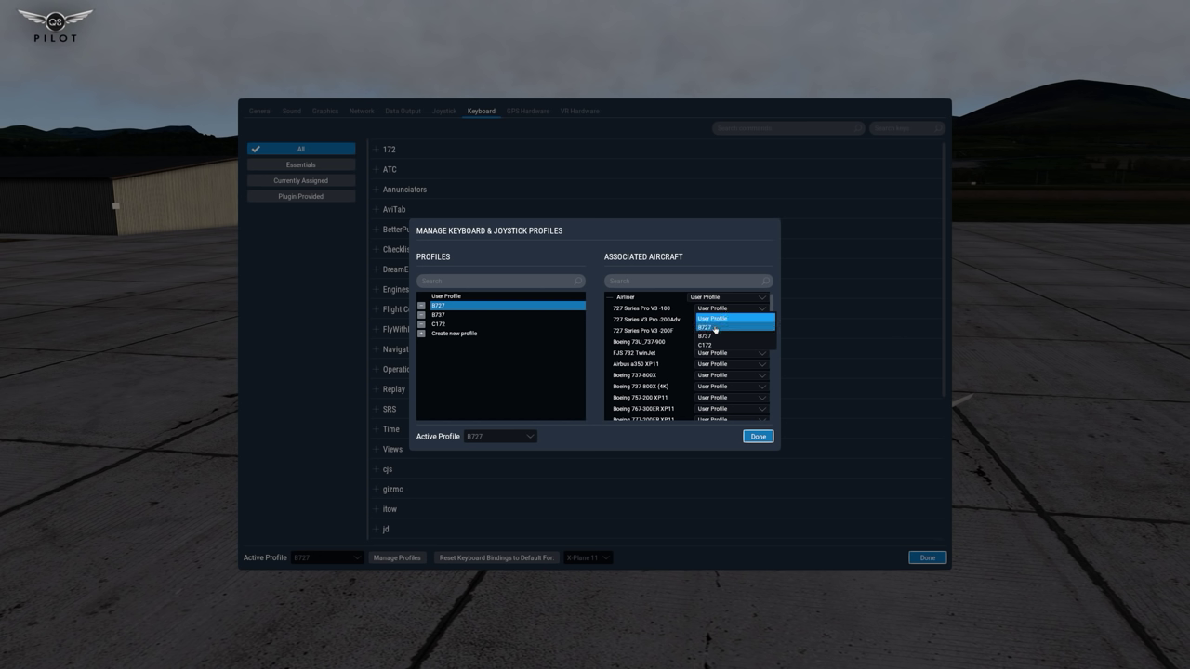
{"action": "left_click", "coordinate": [715, 328]}
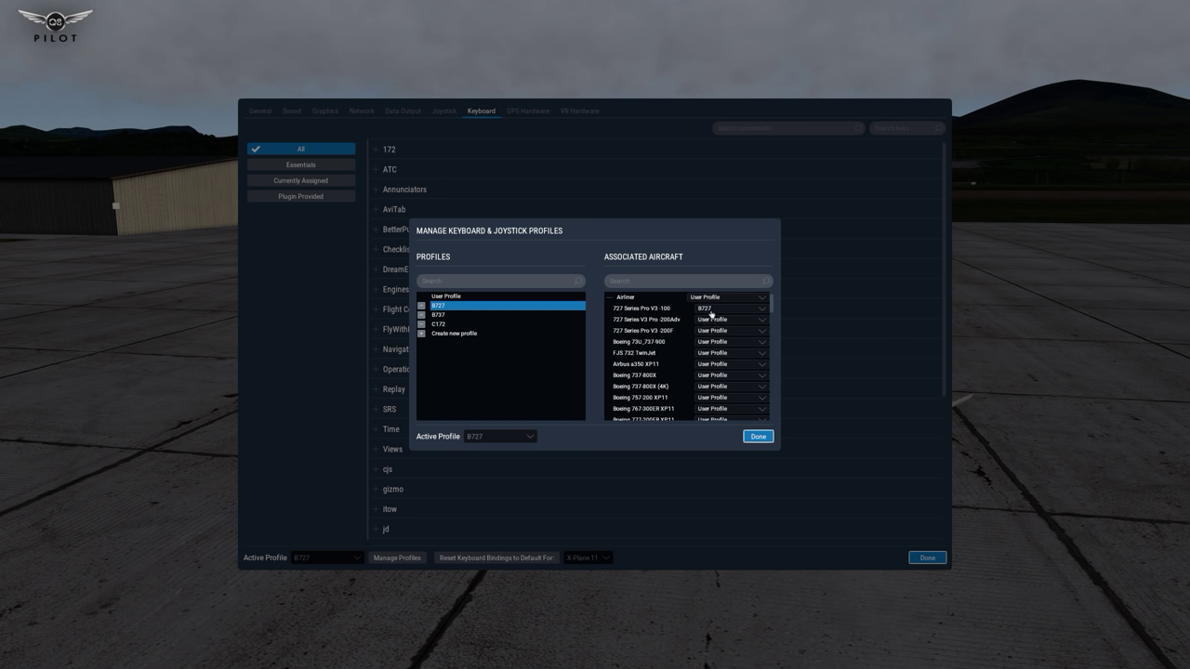